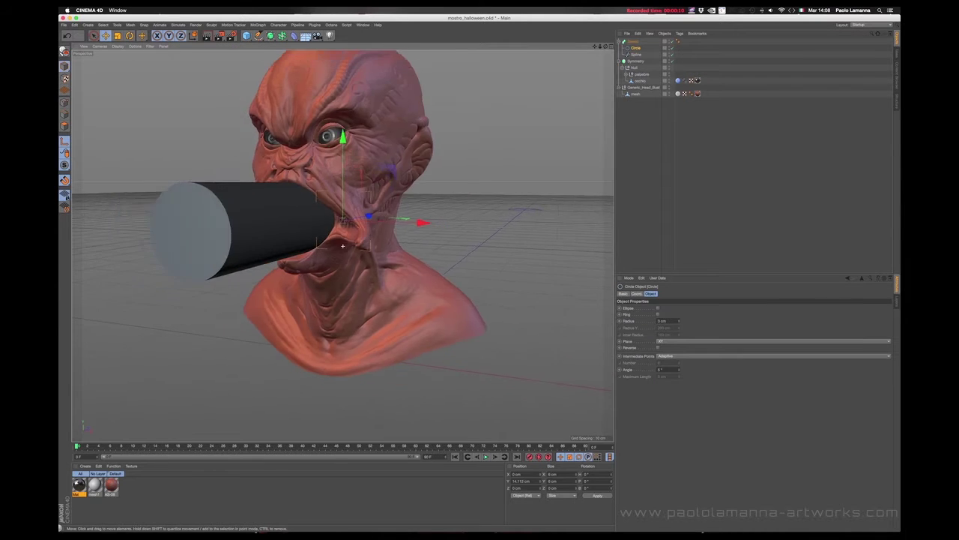
Set the sweep profile circle radius to 1.5 cm and taper the Sweep's End Scale to 0%.
left_click_drag(343, 246, 449, 247, "alt")
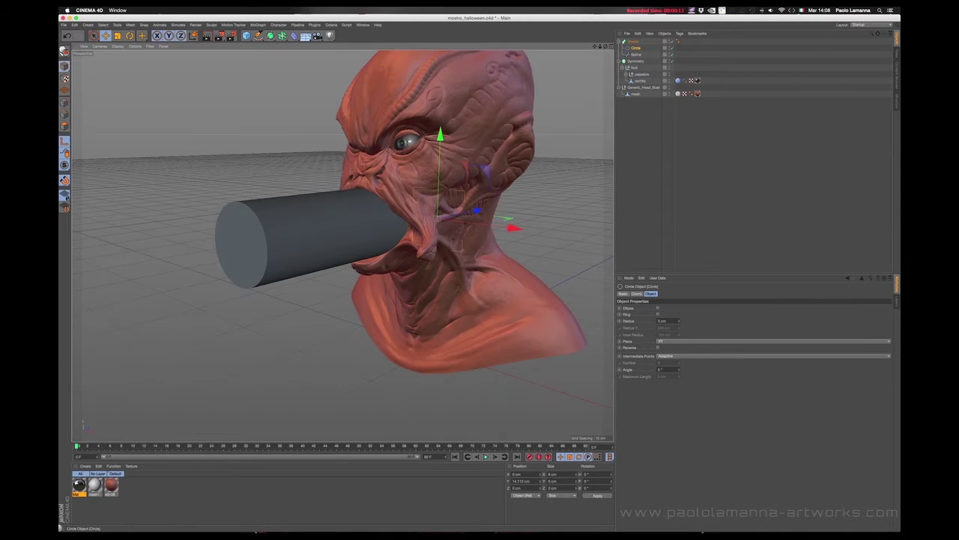
type("1.5")
key("Return")
left_click(633, 42)
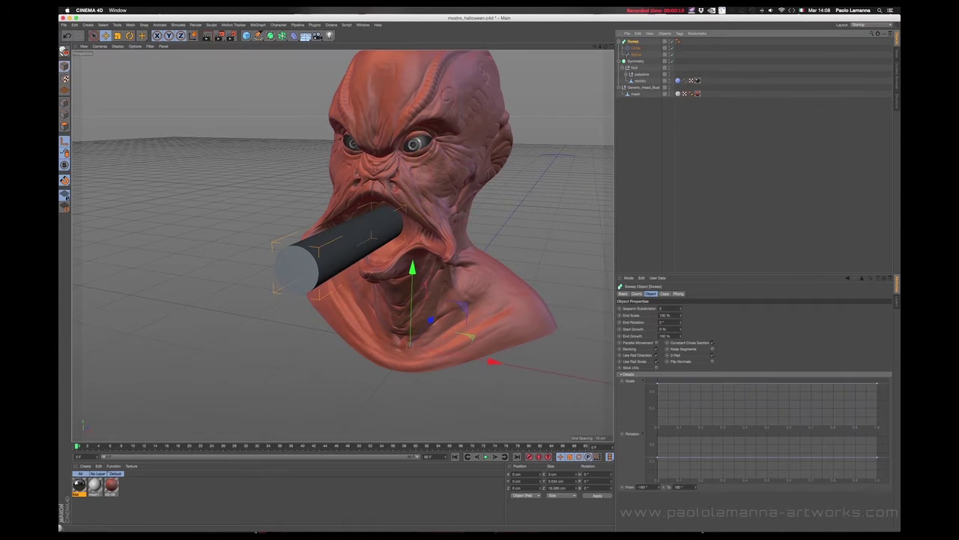
left_click_drag(680, 315, 680, 337)
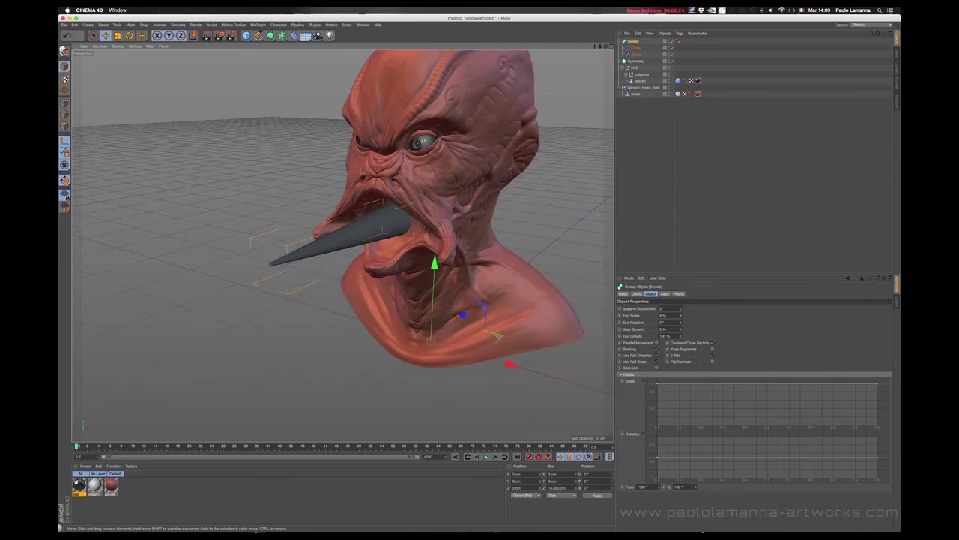
Reshape the Sweep's Details Scale curve so the tube's thickness tapers smoothly to a point.
left_click_drag(337, 225, 440, 229, "alt")
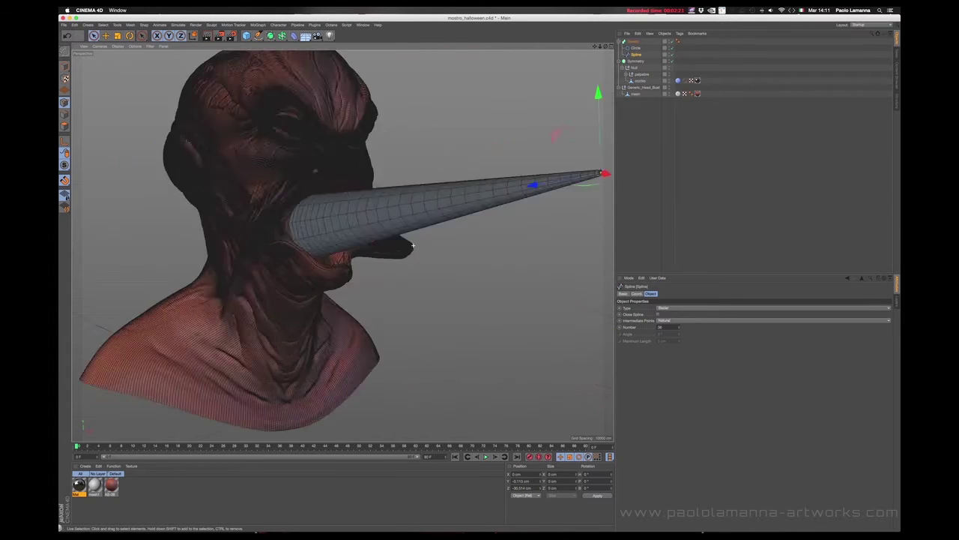
left_click(415, 228)
left_click_drag(657, 382, 657, 392)
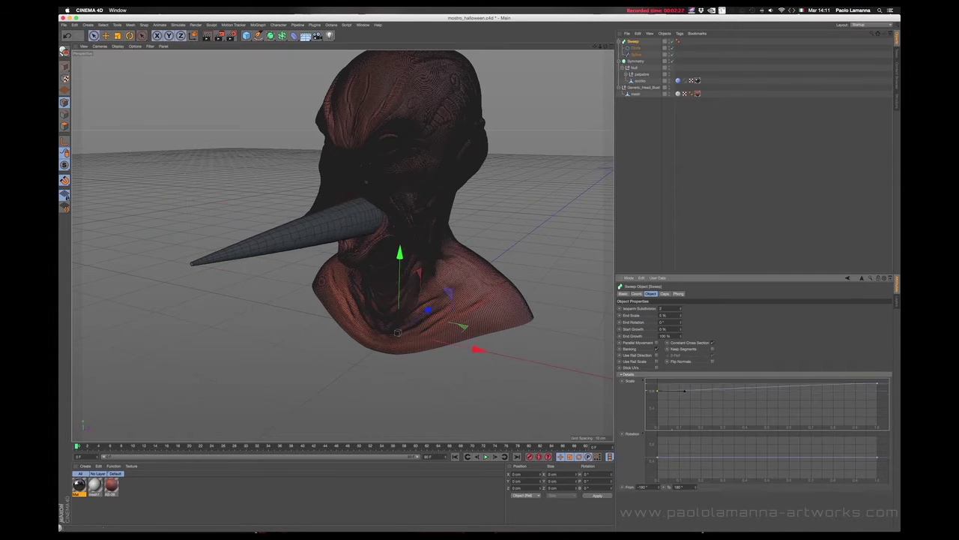
left_click_drag(719, 383, 742, 381)
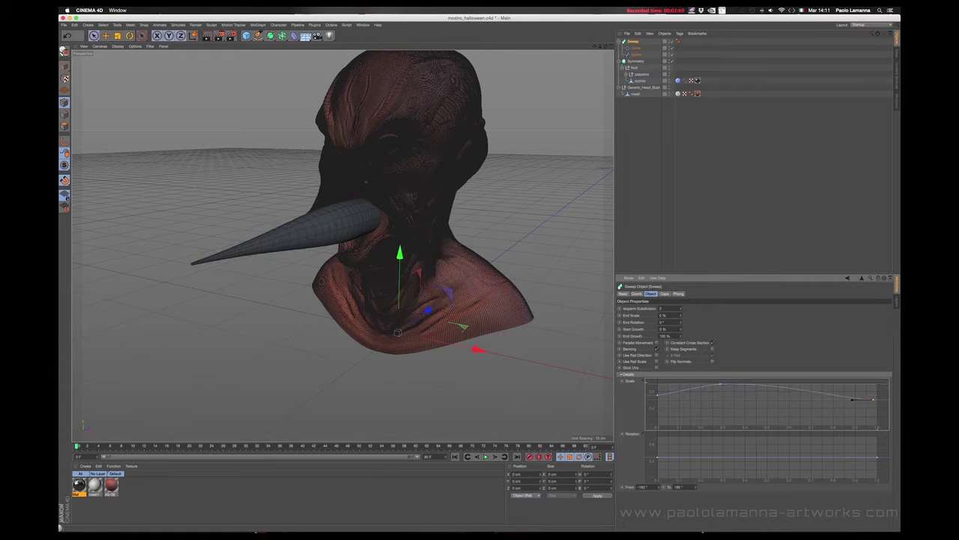
mouse_move(799, 386)
left_mouse_down()
mouse_move(805, 411)
mouse_move(830, 407)
mouse_move(810, 386)
left_mouse_up()
left_click_drag(419, 239, 450, 240, "alt")
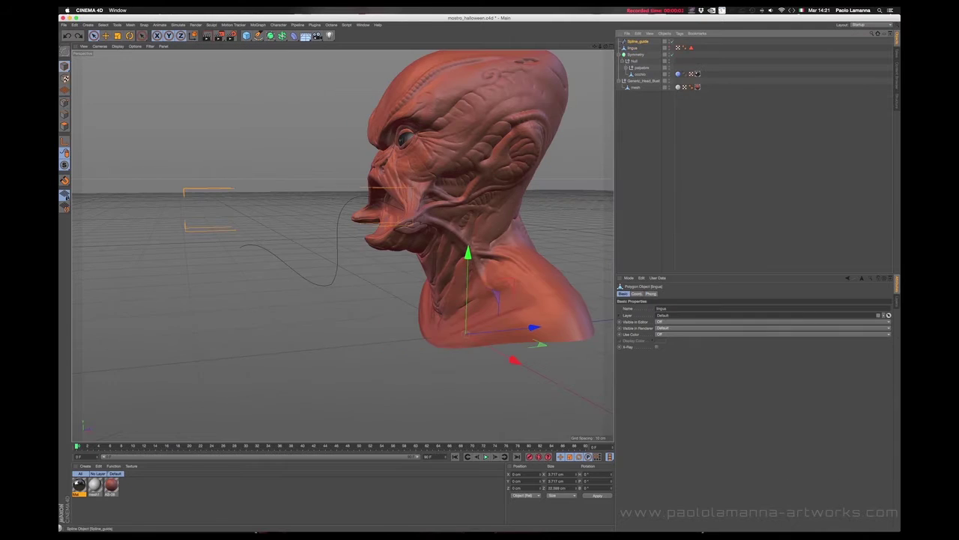
Rename the guide spline to spline_guida.
left_click(637, 41)
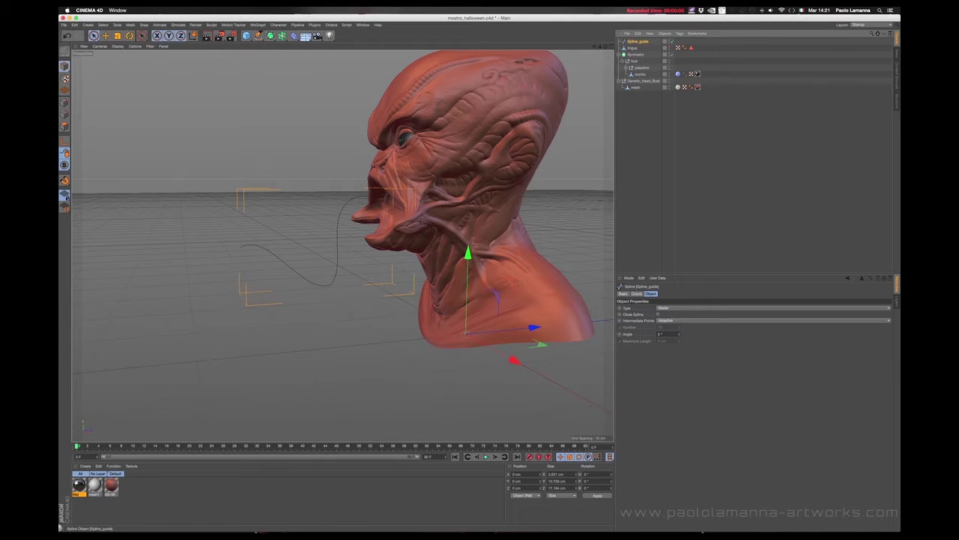
double_click(638, 41)
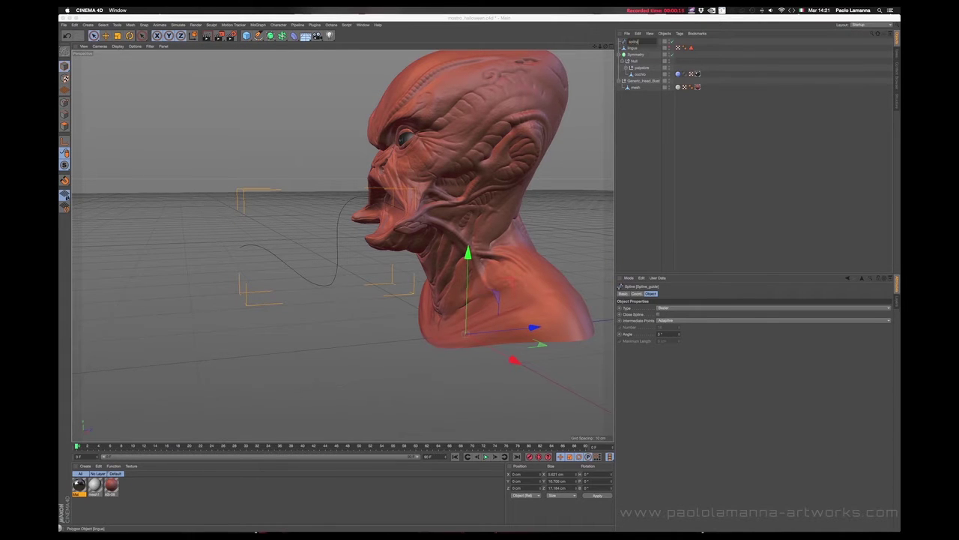
key("Return")
left_click_drag(449, 225, 594, 112, "alt")
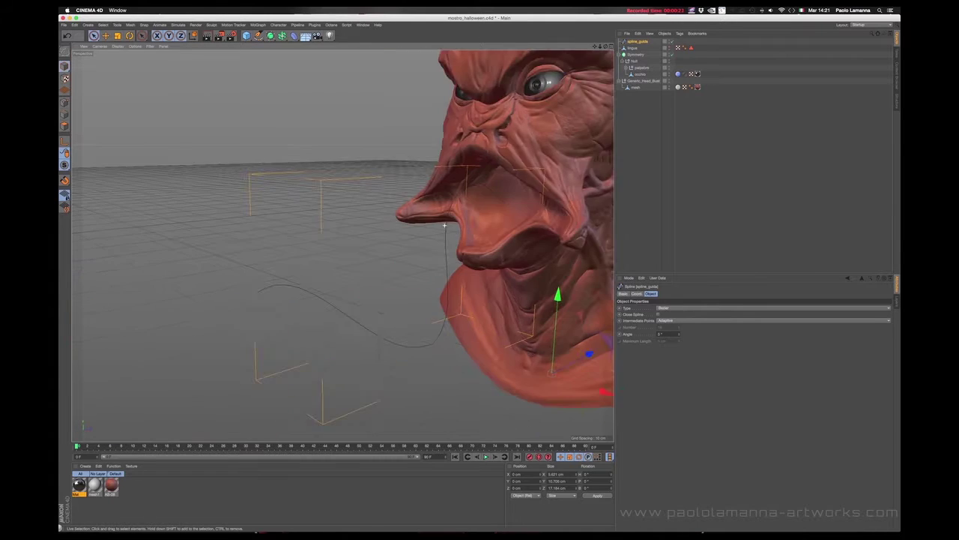
key("Down")
Add a Spline Wrap under lingua following spline_guida, with Axis -Z and lowered Strength.
left_click(282, 35)
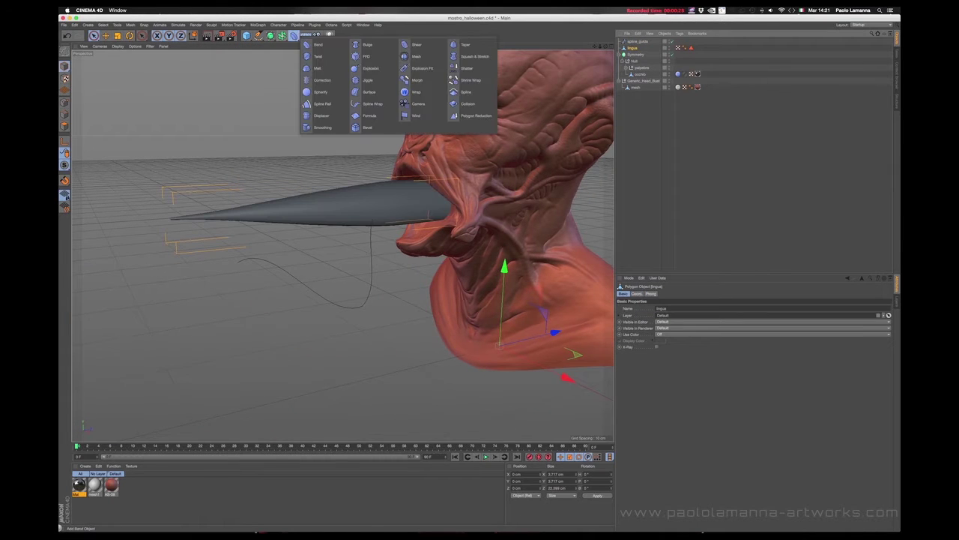
left_click(374, 105)
left_click_drag(639, 47, 639, 57)
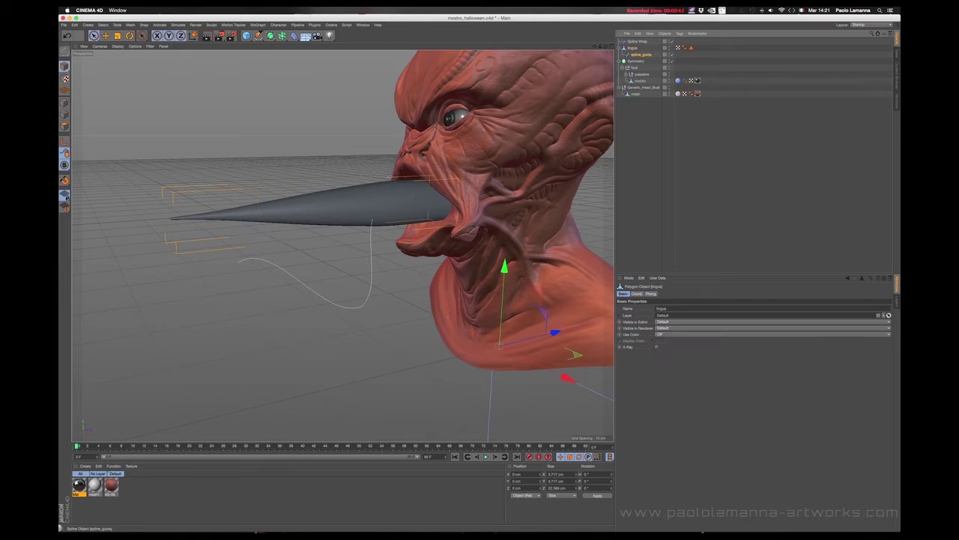
left_click_drag(637, 41, 641, 54)
left_click(642, 322)
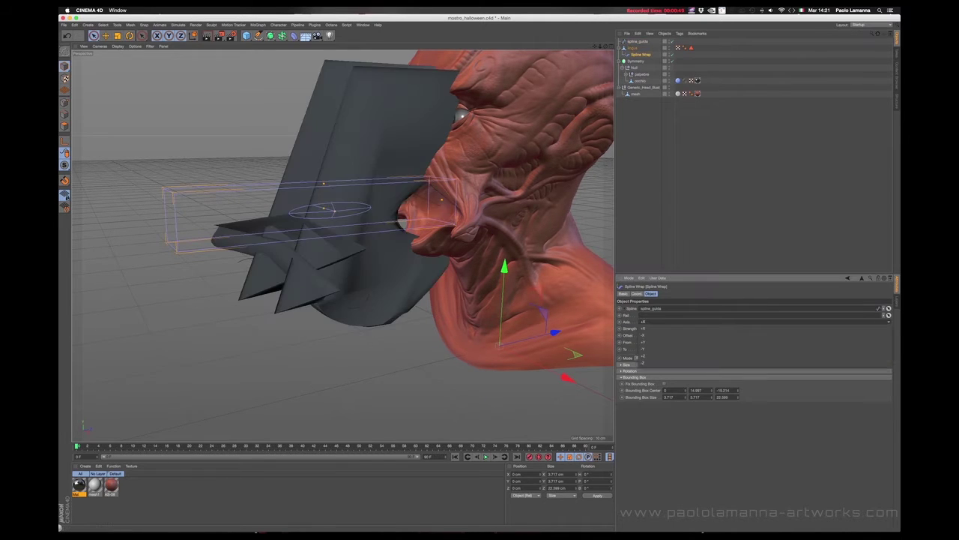
left_click(642, 363)
left_click_drag(890, 328, 844, 328)
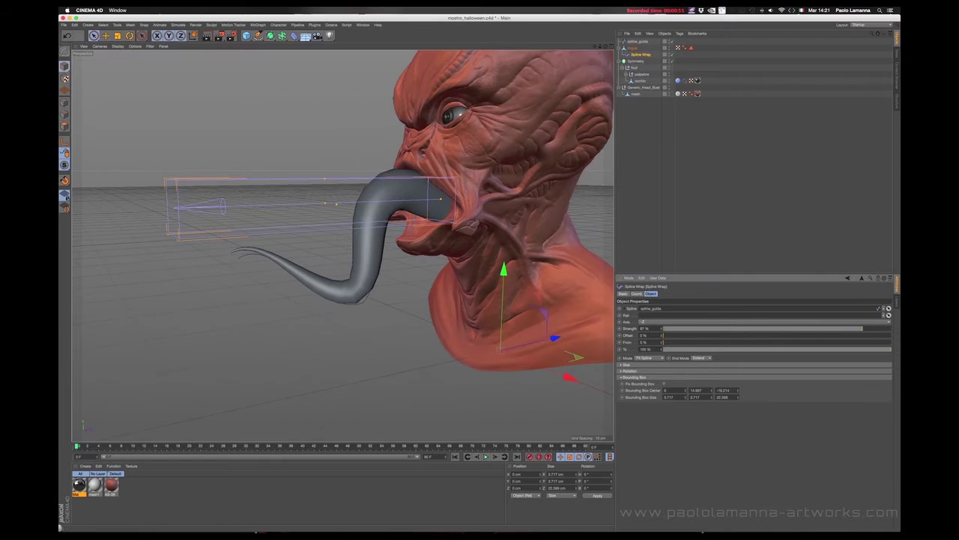
mouse_move(487, 180)
left_mouse_down("alt")
mouse_move(412, 175)
mouse_move(418, 207)
mouse_move(375, 209)
left_mouse_up("alt")
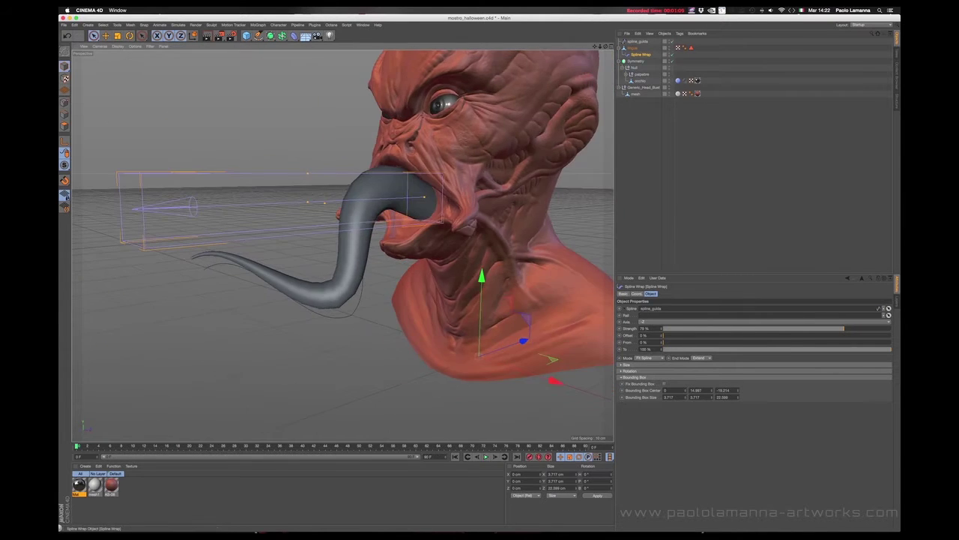
key("alt+g")
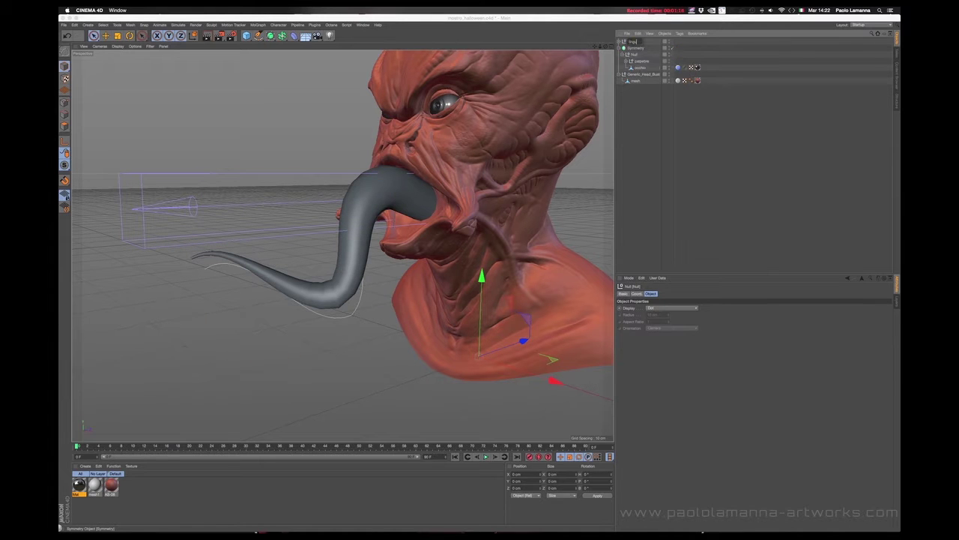
Name the new group null 'lingua'.
type("a")
key("Return")
key("r")
left_click_drag(337, 225, 390, 224, "alt")
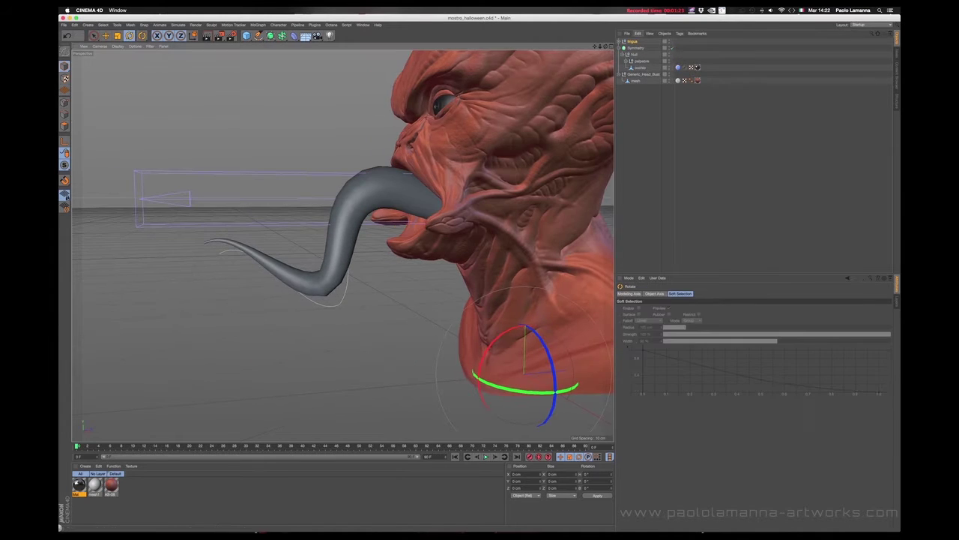
Recentre the lingua group's axis onto the tongue with Mesh > Axis Center.
left_click(129, 25)
left_click(142, 75)
left_click(163, 132)
left_click(127, 44)
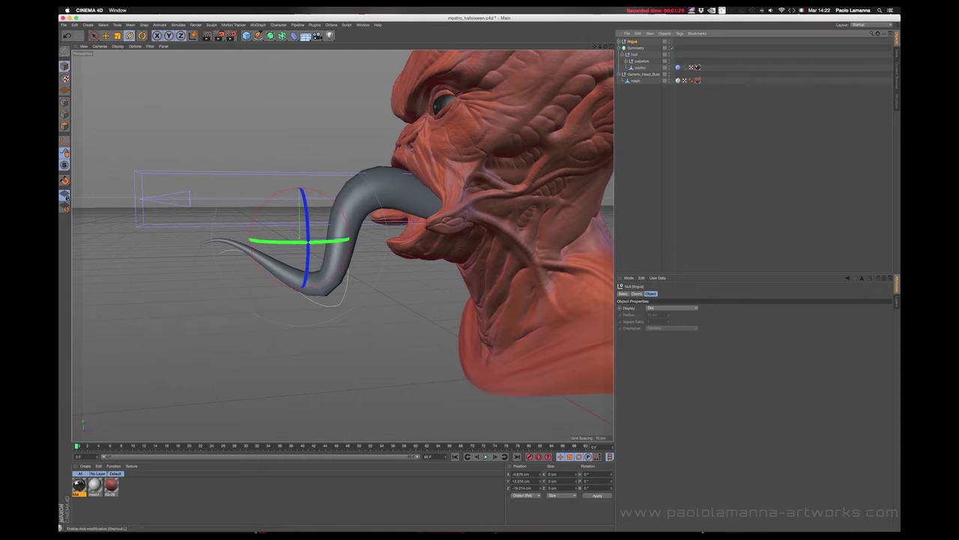
key("e")
Tilt the tongue group slightly with the Rotate tool, viewed from beneath the head.
key("F5")
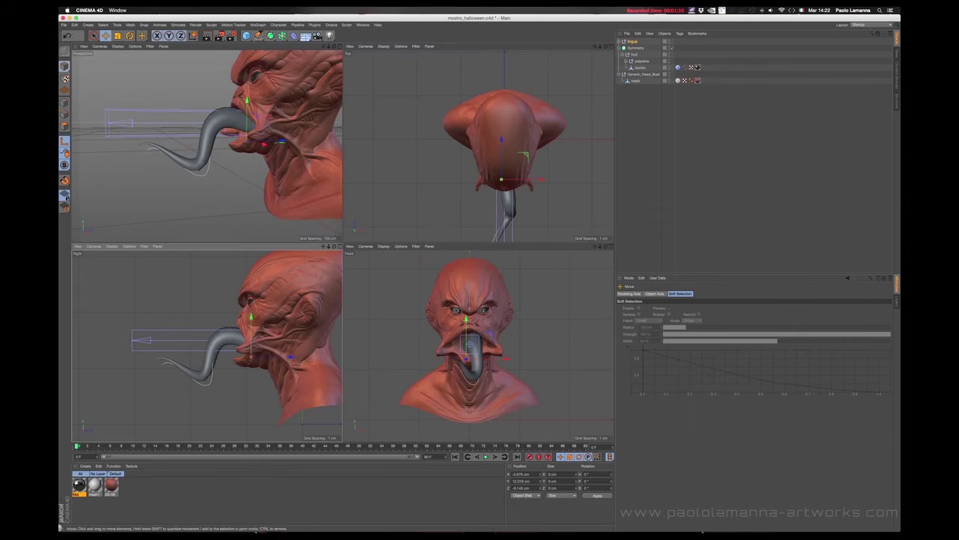
key("F1")
mouse_move(337, 225)
left_mouse_down("alt")
mouse_move(401, 194)
mouse_move(430, 202)
left_mouse_up("alt")
key("r")
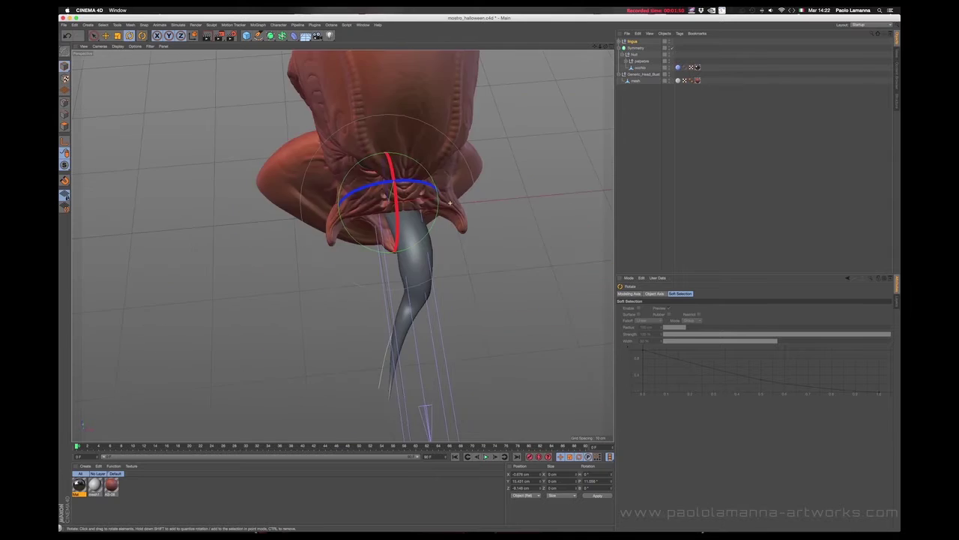
left_click(749, 150)
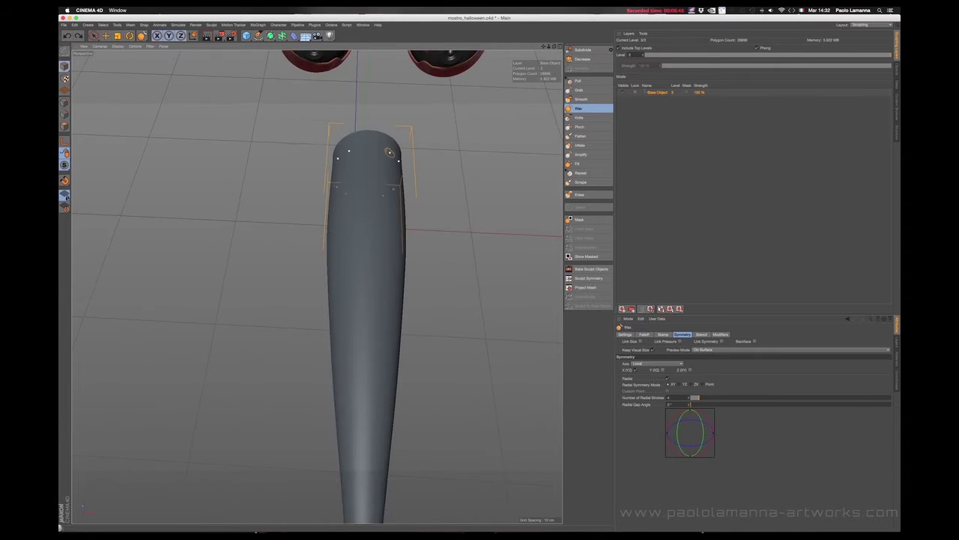
Orbit around the subdivided tongue mesh to a side view of it.
left_click_drag(385, 155, 401, 149, "alt")
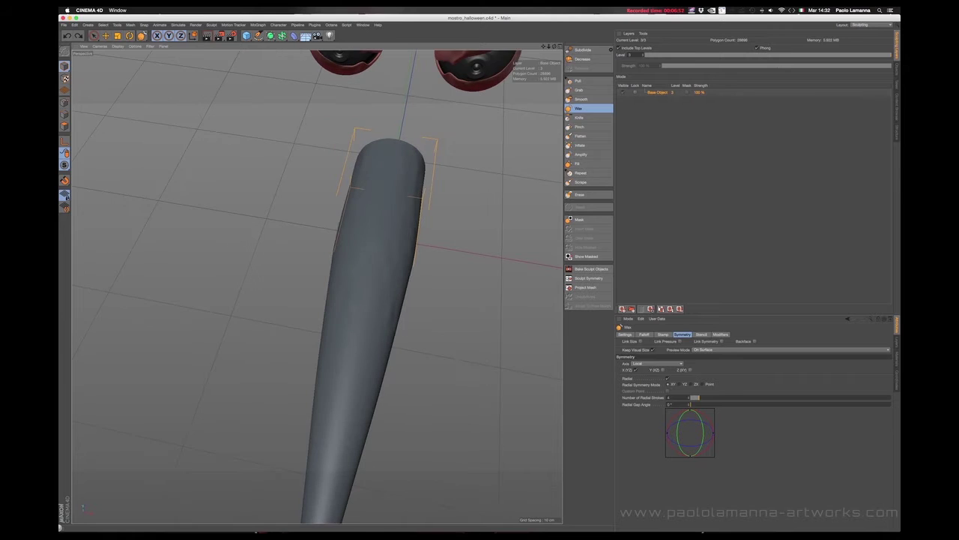
left_click_drag(395, 312, 384, 251, "alt")
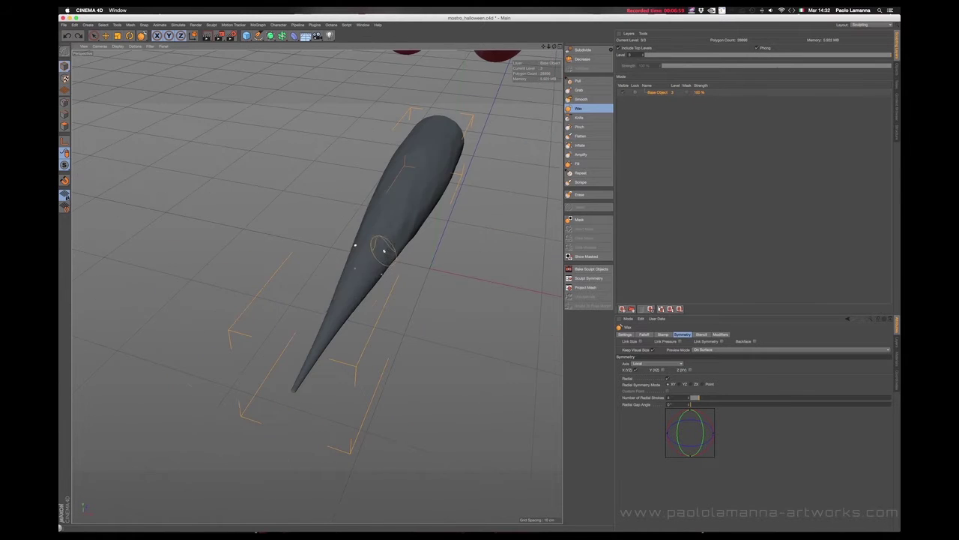
left_click_drag(423, 198, 420, 202, "alt")
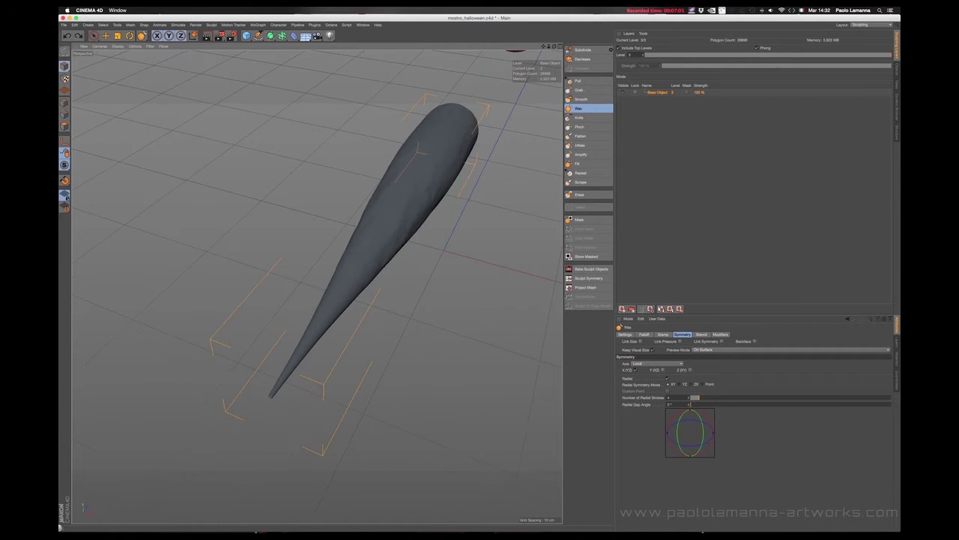
mouse_move(303, 353)
left_mouse_down("alt")
mouse_move(478, 187)
mouse_move(439, 210)
mouse_move(421, 192)
mouse_move(360, 282)
left_mouse_up("alt")
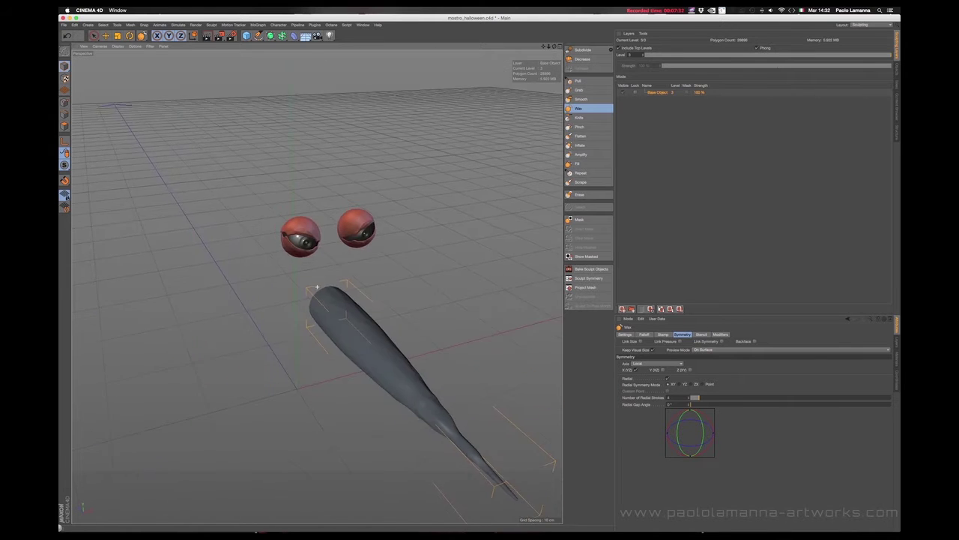
Subdivide the tongue one more time to reach sculpt level 4.
mouse_move(375, 307)
left_mouse_down("alt")
mouse_move(416, 318)
mouse_move(423, 339)
mouse_move(317, 286)
mouse_move(422, 245)
mouse_move(450, 199)
mouse_move(427, 216)
mouse_move(408, 255)
mouse_move(334, 289)
mouse_move(352, 317)
left_mouse_up("alt")
mouse_move(256, 365)
left_mouse_down("alt")
mouse_move(364, 268)
mouse_move(323, 289)
left_mouse_up("alt")
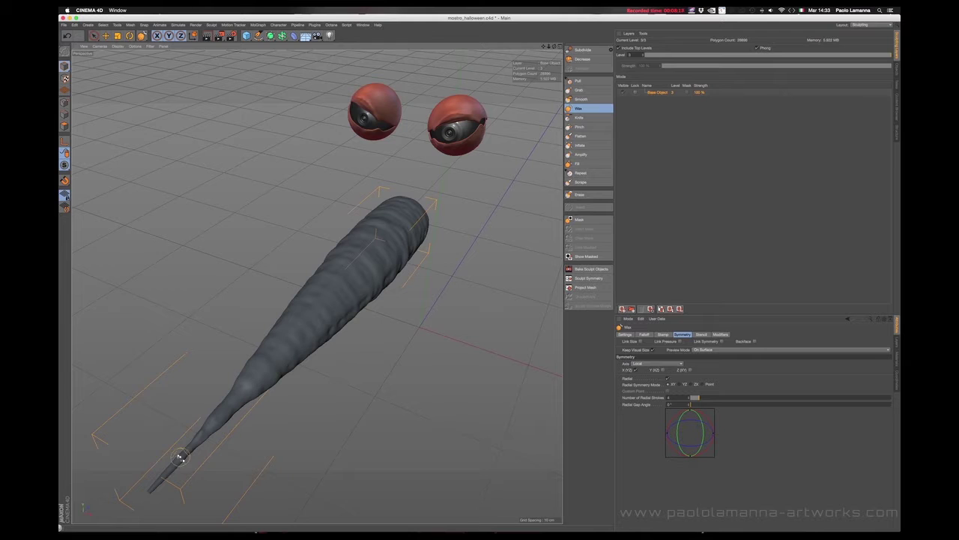
mouse_move(179, 457)
left_mouse_down("alt")
mouse_move(322, 278)
mouse_move(348, 300)
left_mouse_up("alt")
left_click(582, 50)
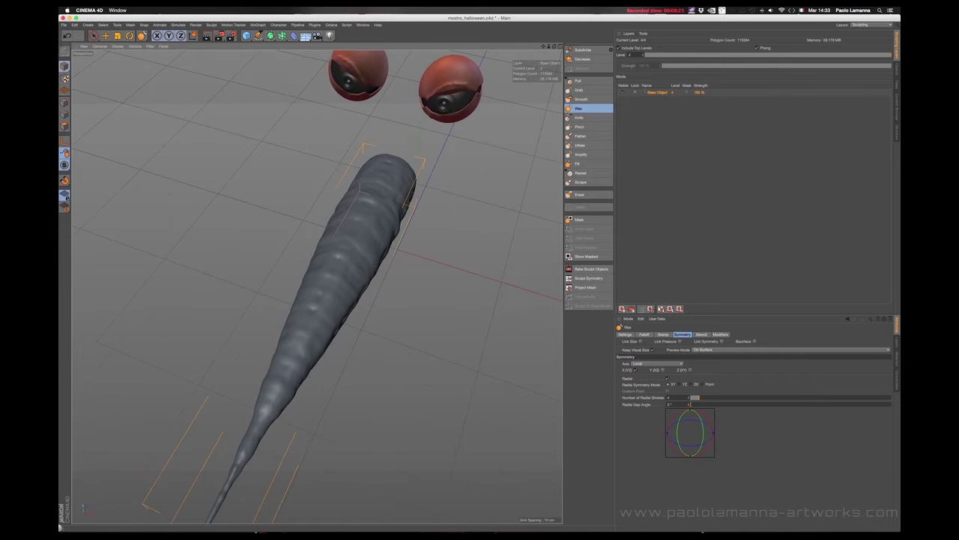
mouse_move(284, 409)
left_mouse_down("alt")
mouse_move(368, 277)
mouse_move(349, 324)
mouse_move(341, 285)
mouse_move(393, 239)
mouse_move(351, 257)
mouse_move(386, 274)
mouse_move(397, 215)
mouse_move(337, 352)
mouse_move(375, 300)
mouse_move(383, 247)
mouse_move(420, 224)
left_mouse_up("alt")
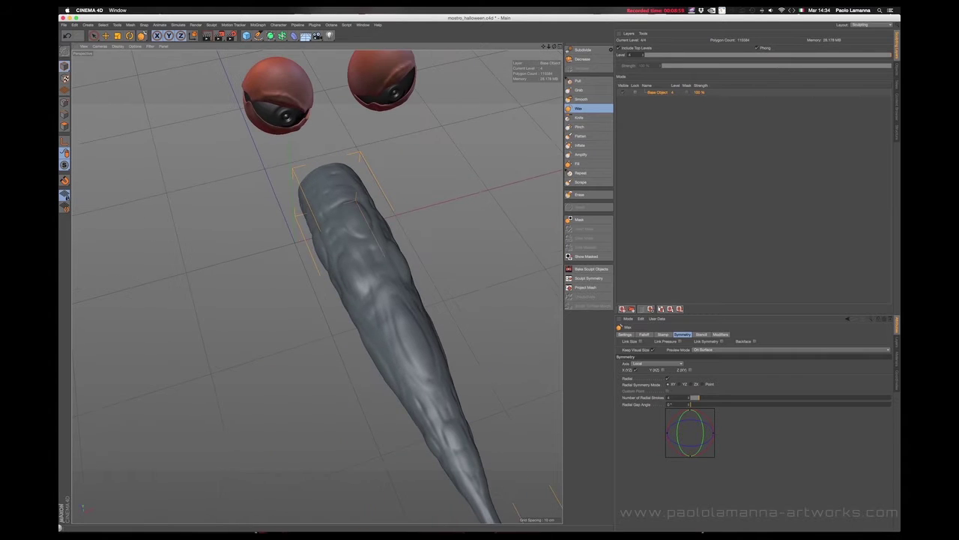
Choose the Knife brush with radial symmetry and carve a groove into the tongue's top.
left_click(578, 118)
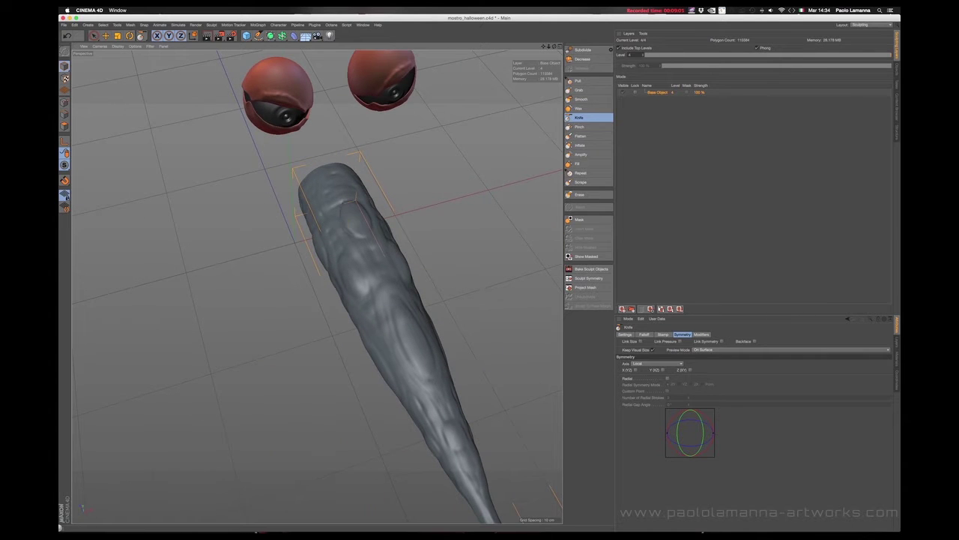
left_click_drag(360, 300, 389, 285, "alt")
left_click(667, 378)
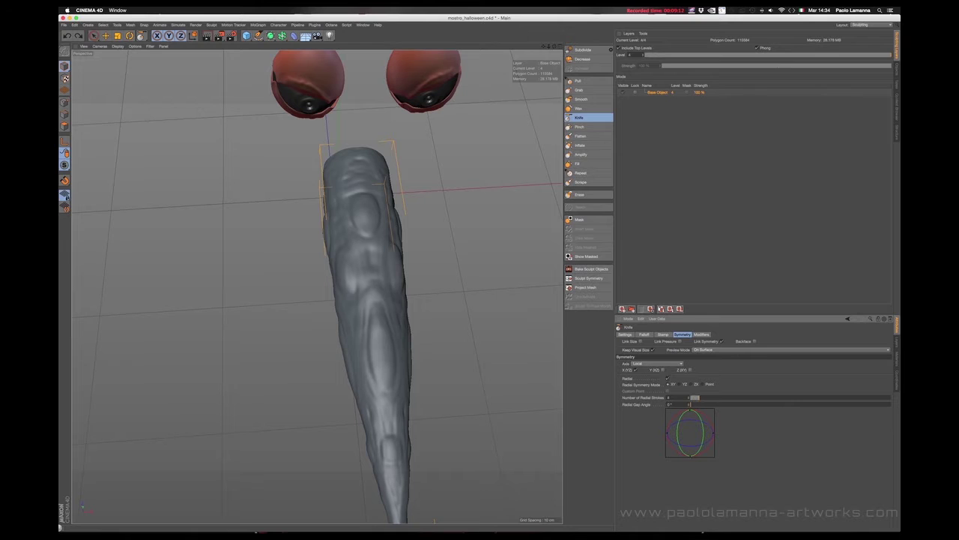
left_click_drag(358, 196, 365, 237)
Work along the tongue from its side to its thick end, viewing the carved grooves.
mouse_move(353, 300)
left_mouse_down("alt")
mouse_move(397, 292)
mouse_move(377, 288)
mouse_move(378, 261)
left_mouse_up("alt")
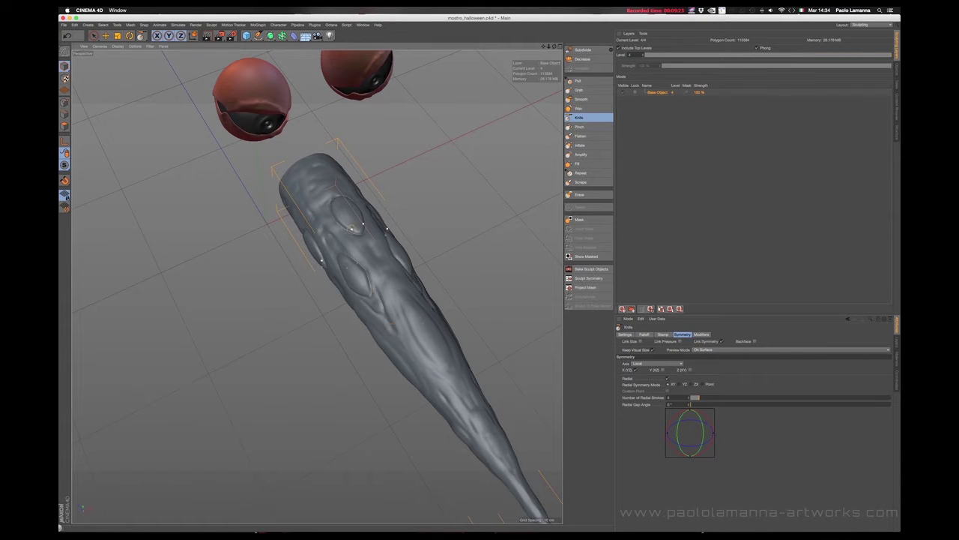
left_click_drag(371, 297, 372, 269, "alt")
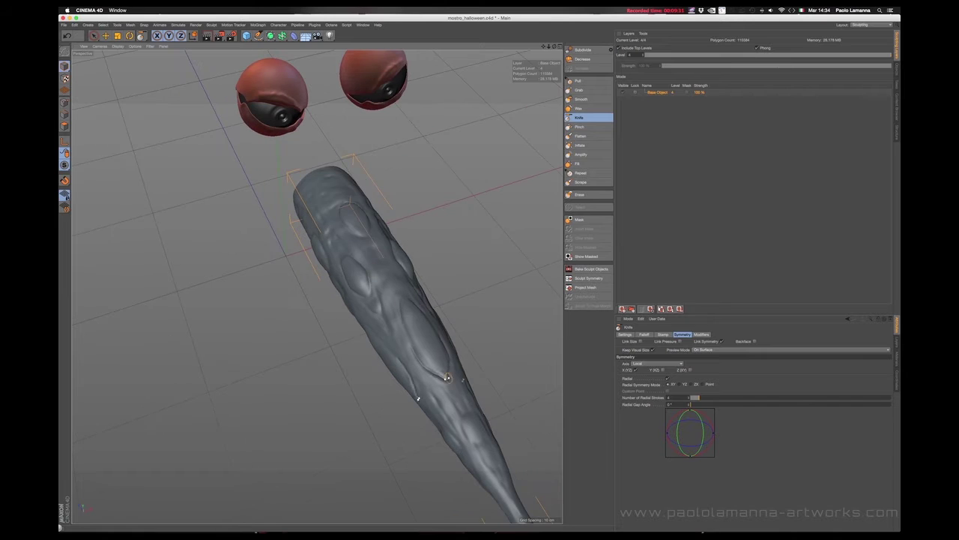
left_click_drag(447, 377, 447, 350, "alt")
mouse_move(358, 239)
left_mouse_down("alt")
mouse_move(358, 216)
mouse_move(416, 280)
left_mouse_up("alt")
left_click_drag(405, 332, 416, 326, "alt")
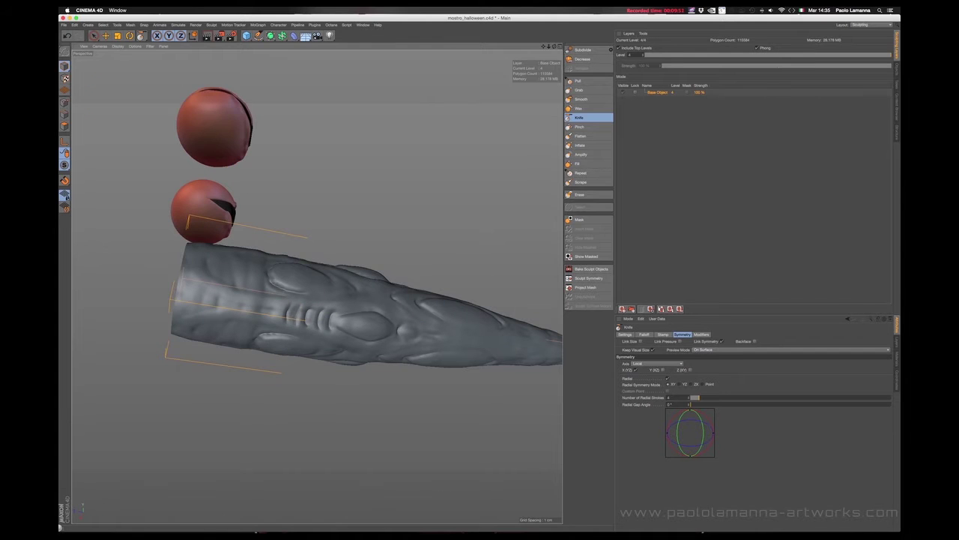
mouse_move(375, 300)
left_mouse_down("alt")
mouse_move(333, 169)
mouse_move(352, 262)
mouse_move(337, 385)
mouse_move(322, 352)
mouse_move(350, 307)
mouse_move(362, 386)
mouse_move(304, 330)
left_mouse_up("alt")
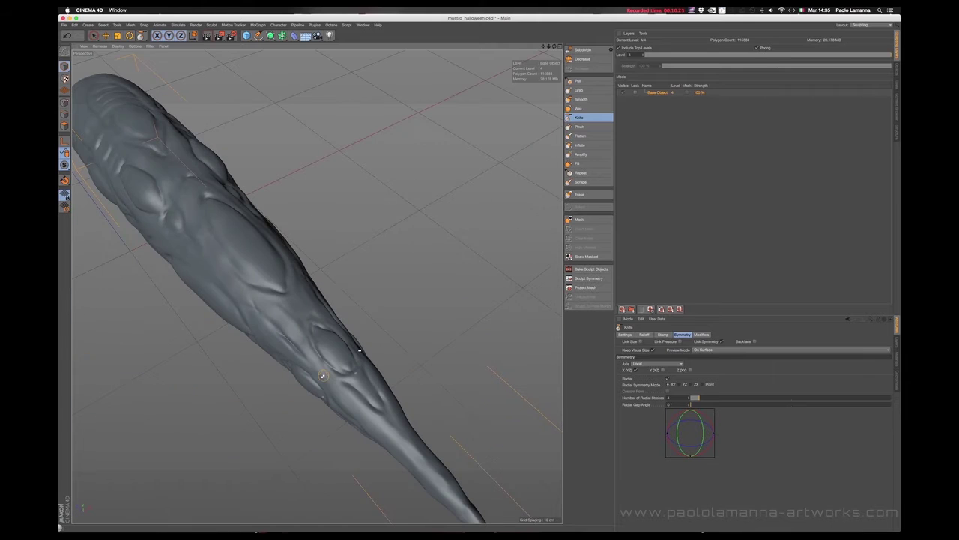
mouse_move(299, 268)
left_mouse_down("alt")
mouse_move(261, 299)
mouse_move(215, 305)
mouse_move(405, 388)
left_mouse_up("alt")
left_click_drag(453, 408, 425, 312, "alt")
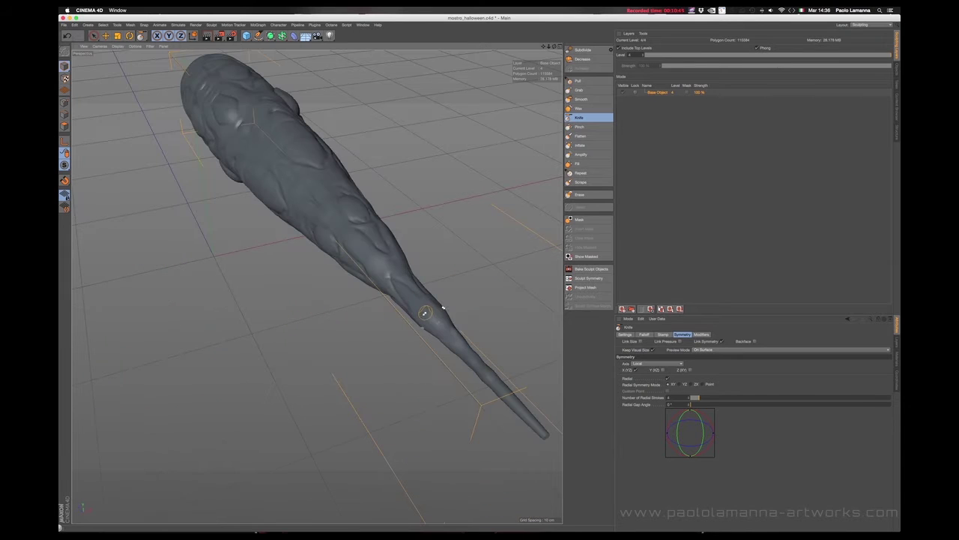
left_click_drag(405, 281, 419, 282, "alt")
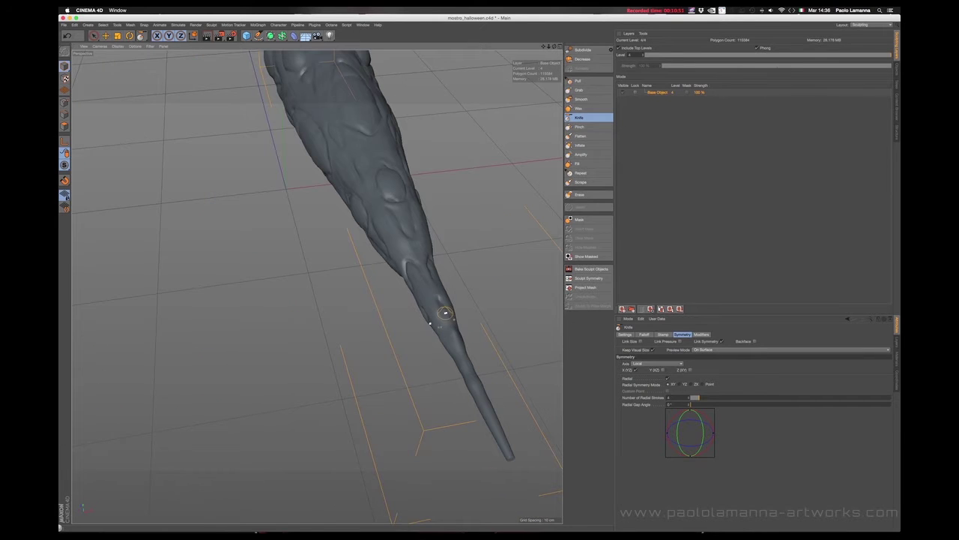
mouse_move(473, 384)
left_mouse_down("alt")
mouse_move(317, 285)
mouse_move(420, 225)
left_mouse_up("alt")
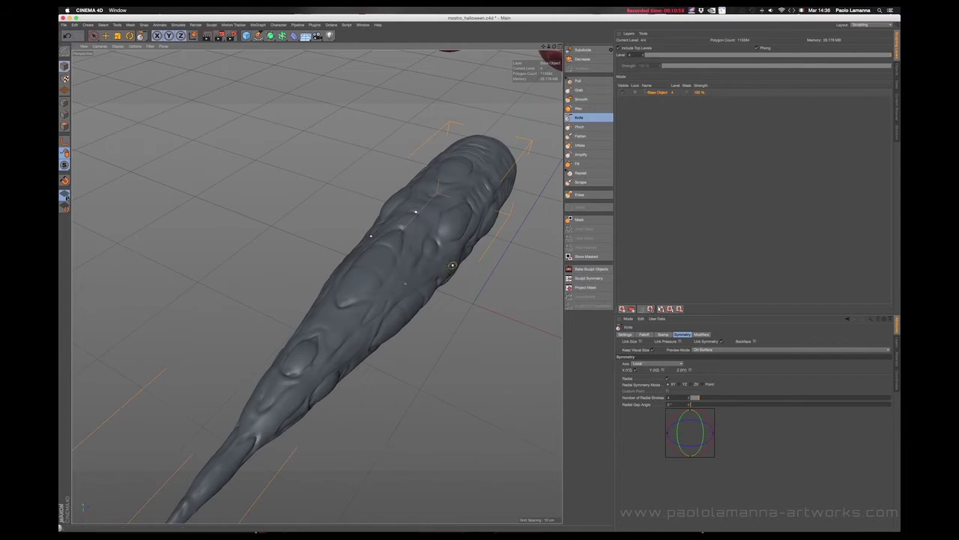
Switch to the Wax brush, undo the last stroke, and review the tongue beside both eyes.
left_click(578, 109)
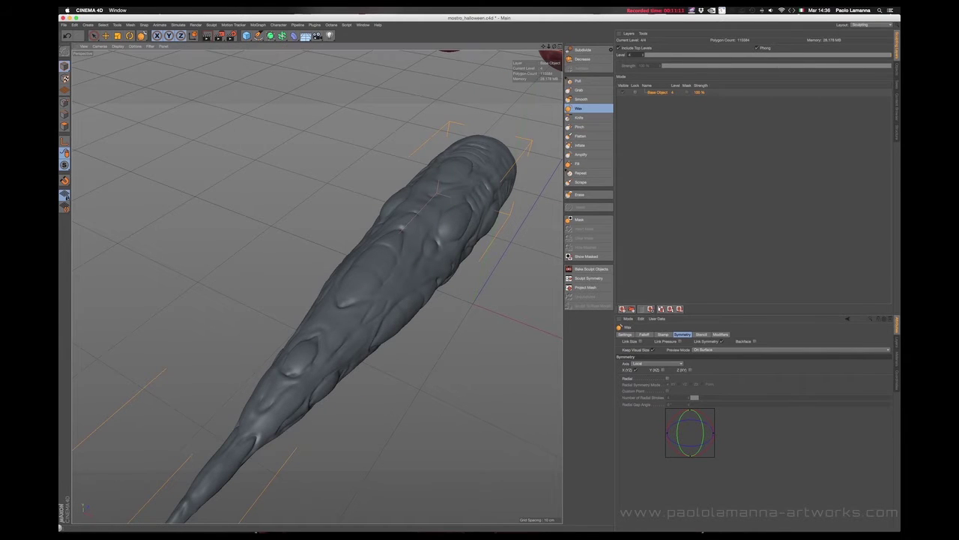
key("ctrl+z")
mouse_move(376, 331)
left_mouse_down("alt")
mouse_move(405, 322)
mouse_move(454, 230)
mouse_move(371, 233)
left_mouse_up("alt")
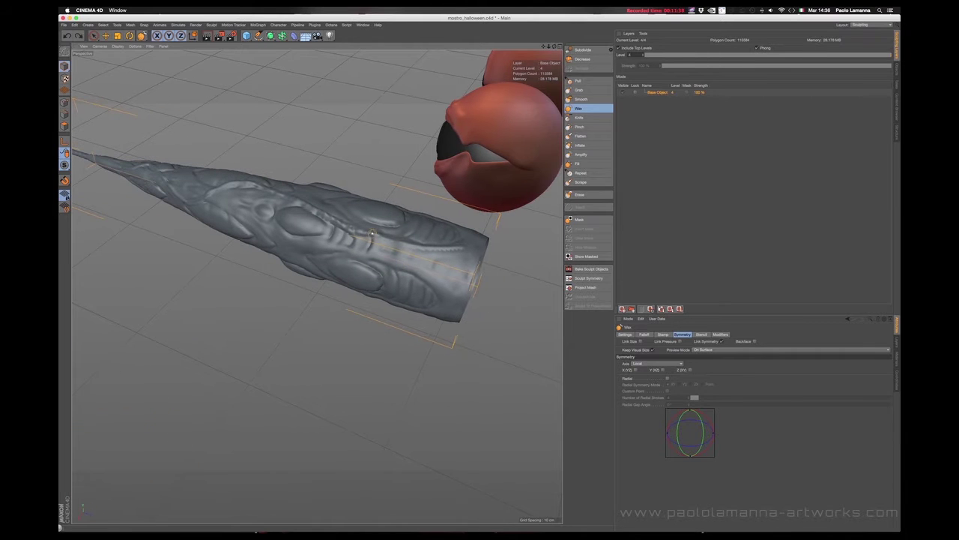
mouse_move(447, 281)
left_mouse_down("alt")
mouse_move(377, 339)
mouse_move(371, 376)
mouse_move(401, 316)
left_mouse_up("alt")
scroll(400, 317, "up", 5)
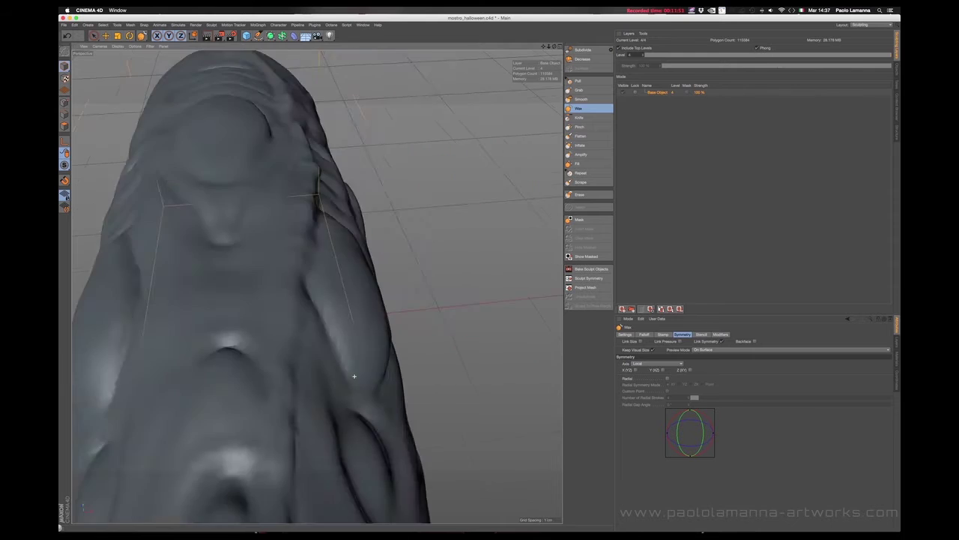
scroll(317, 479, "down", 10)
mouse_move(332, 284)
left_mouse_down("alt")
mouse_move(300, 278)
mouse_move(323, 293)
mouse_move(311, 281)
mouse_move(448, 238)
left_mouse_up("alt")
mouse_move(413, 305)
left_mouse_down("alt")
mouse_move(446, 253)
mouse_move(480, 420)
mouse_move(419, 315)
mouse_move(390, 225)
left_mouse_up("alt")
mouse_move(416, 404)
left_mouse_down("alt")
mouse_move(397, 382)
mouse_move(315, 352)
mouse_move(338, 299)
mouse_move(390, 247)
mouse_move(359, 284)
mouse_move(382, 254)
mouse_move(405, 284)
left_mouse_up("alt")
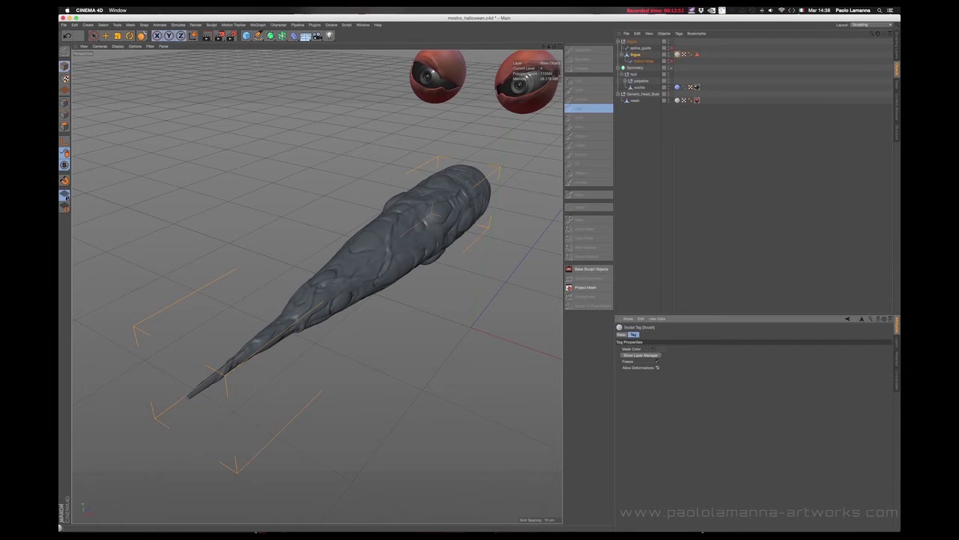
Uncheck Freeze on the tongue's Sculpt Tag and inspect the tongue base and mouth from below.
mouse_move(405, 285)
left_mouse_down("alt")
mouse_move(412, 277)
mouse_move(420, 293)
mouse_move(427, 281)
mouse_move(355, 342)
left_mouse_up("alt")
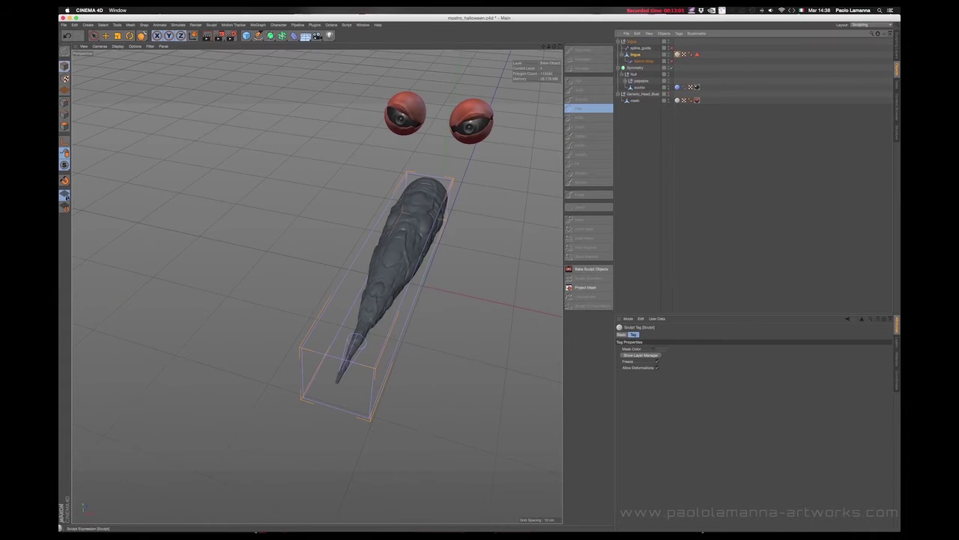
left_click(656, 361)
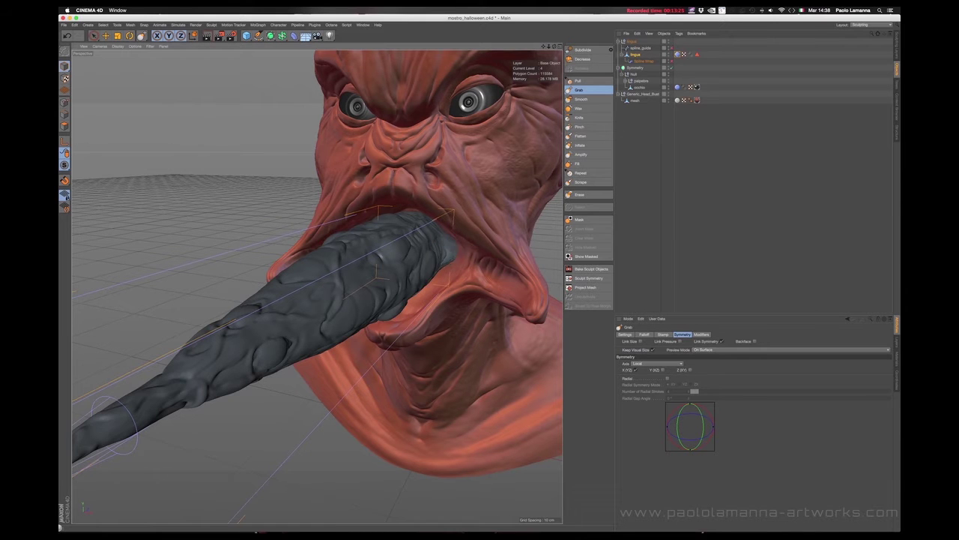
left_click_drag(114, 423, 367, 238, "alt")
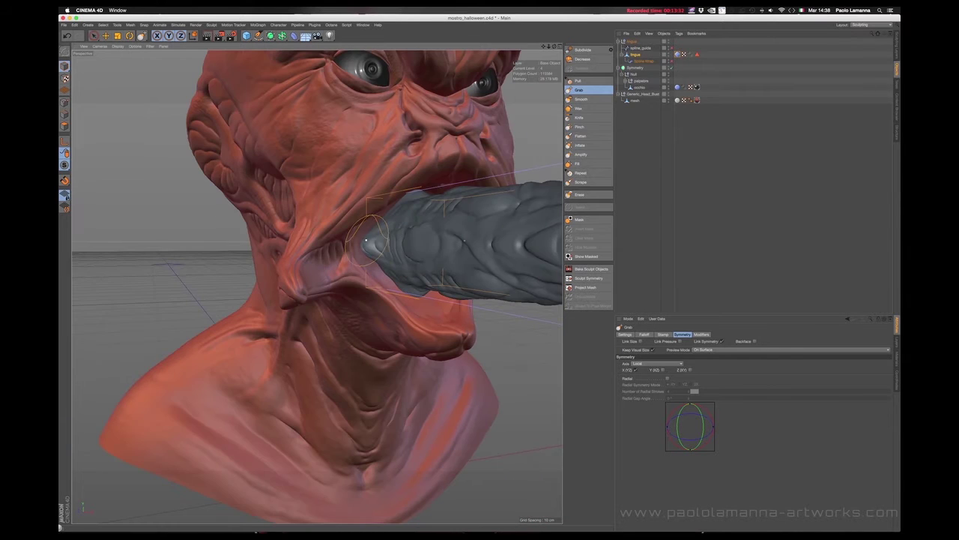
left_click_drag(315, 284, 330, 277, "alt")
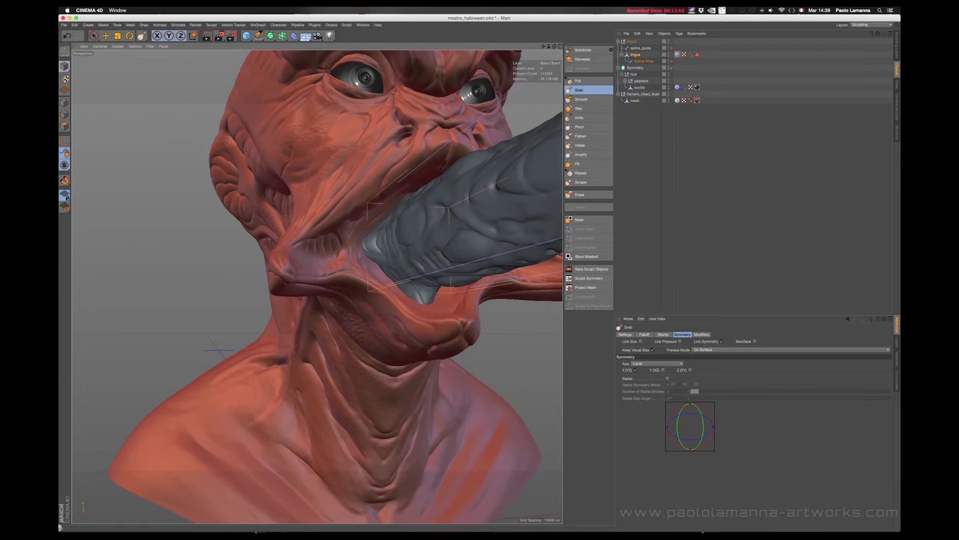
mouse_move(427, 289)
left_mouse_down("alt")
mouse_move(422, 237)
mouse_move(315, 247)
left_mouse_up("alt")
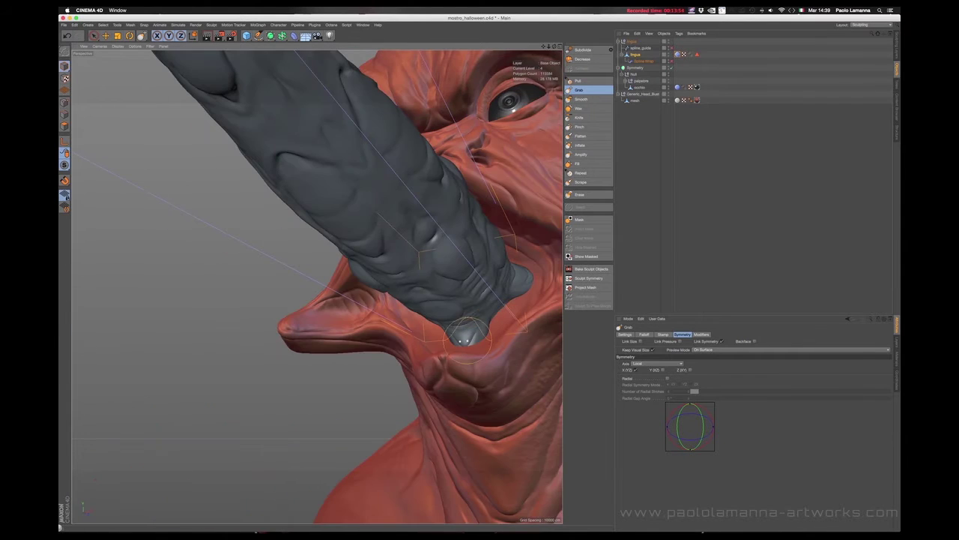
left_click_drag(463, 336, 352, 270, "alt")
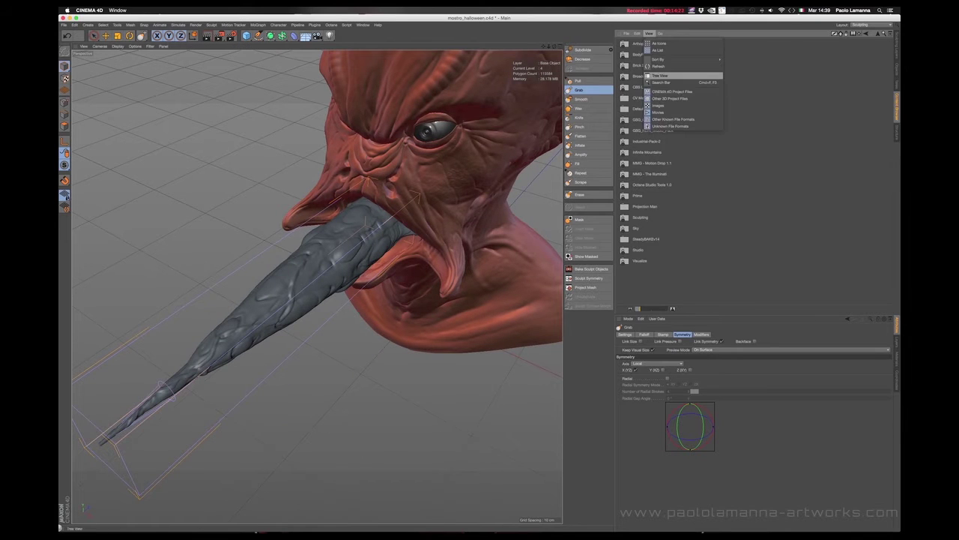
Show the Content Browser as a Tree View and pick pores_01 from Sculpting > Organic.
left_click(663, 76)
left_click(653, 198)
left_click(740, 75)
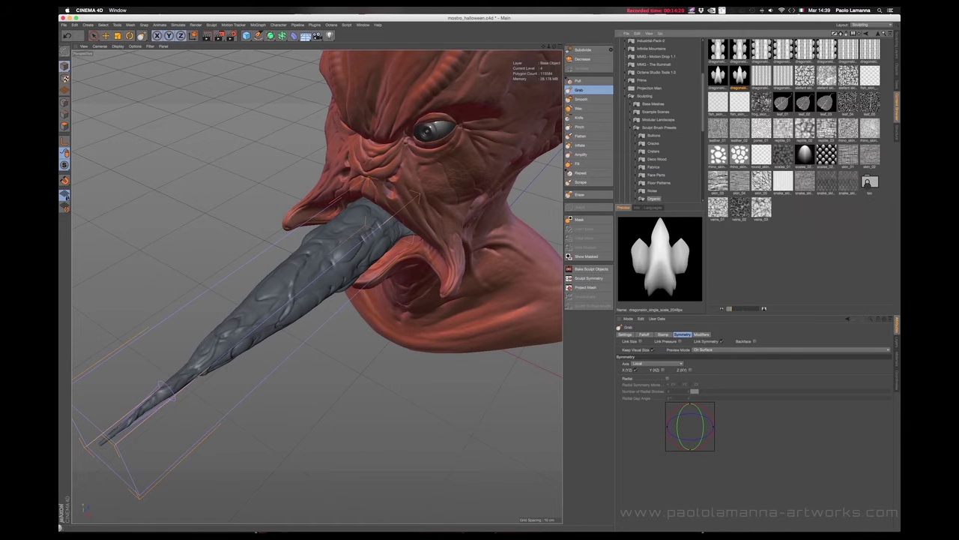
left_click(762, 128)
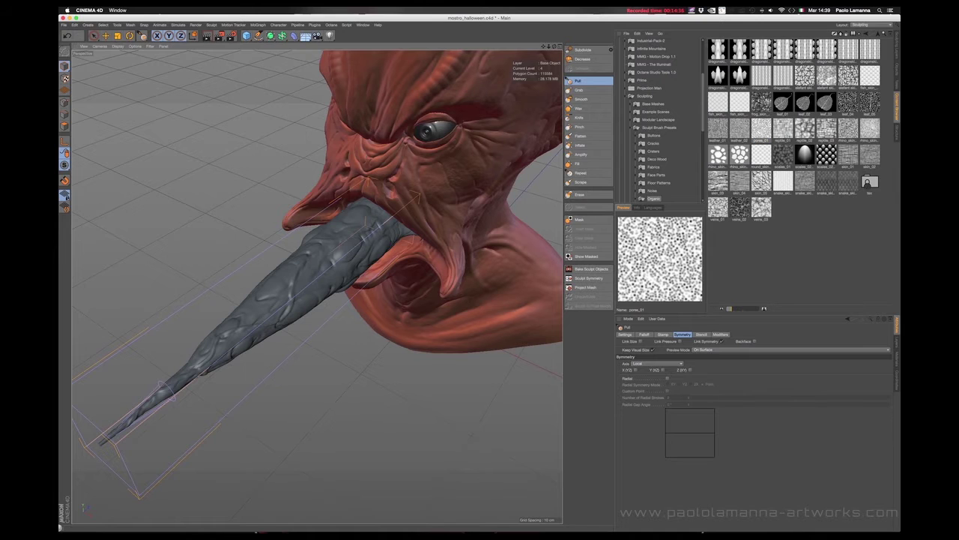
mouse_move(360, 225)
left_mouse_down("alt")
mouse_move(337, 285)
mouse_move(473, 371)
mouse_move(446, 307)
mouse_move(183, 292)
mouse_move(381, 319)
mouse_move(435, 299)
left_mouse_up("alt")
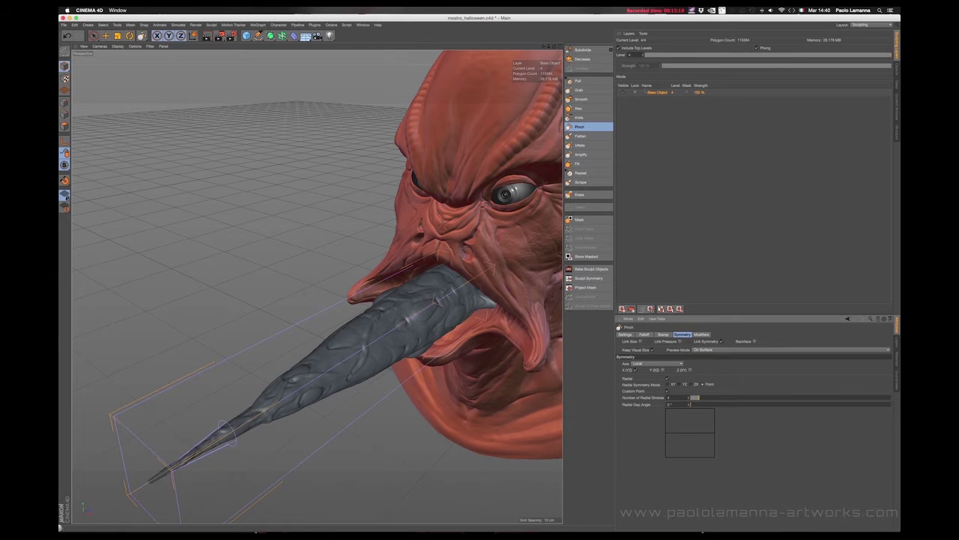
Orbit the head into full side profile with the tongue level, then pull back to see the whole head.
mouse_move(422, 317)
left_mouse_down("alt")
mouse_move(360, 330)
mouse_move(365, 349)
left_mouse_up("alt")
mouse_move(360, 386)
left_mouse_down("alt")
mouse_move(281, 396)
mouse_move(328, 361)
left_mouse_up("alt")
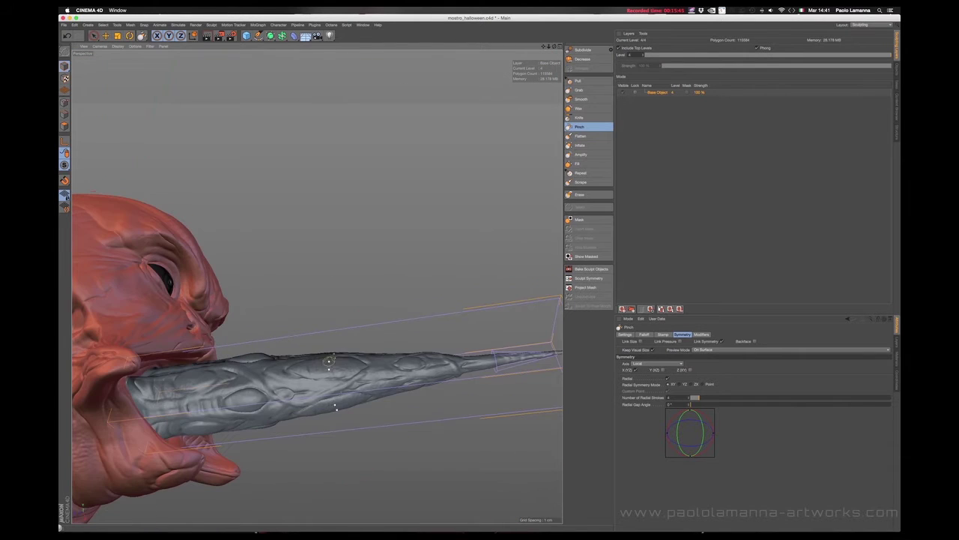
mouse_move(208, 363)
left_mouse_down("alt")
mouse_move(187, 397)
mouse_move(174, 367)
left_mouse_up("alt")
left_click_drag(372, 358, 207, 238, "alt")
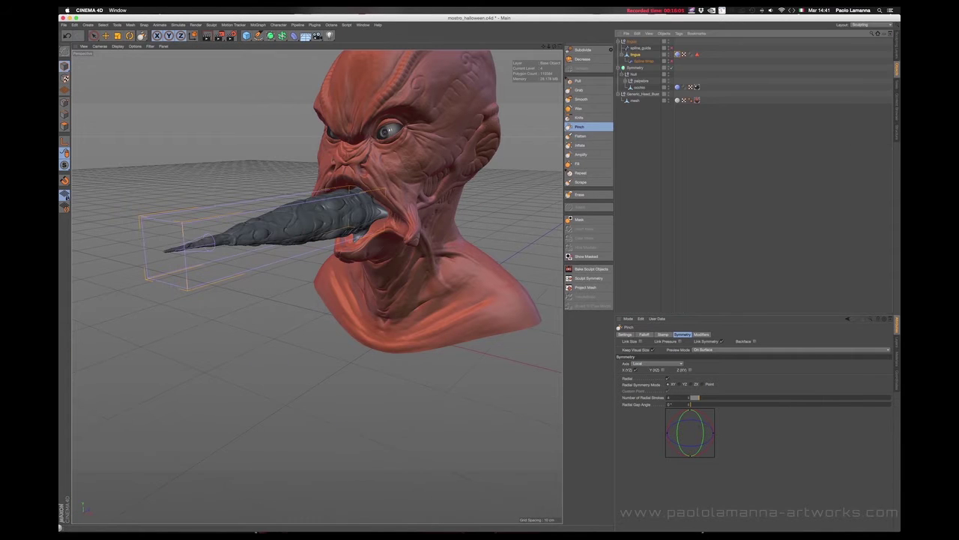
Return to the Standard layout and show the tongue's Sculpt Tag properties.
left_click(870, 25)
left_click(870, 83)
left_click(705, 54)
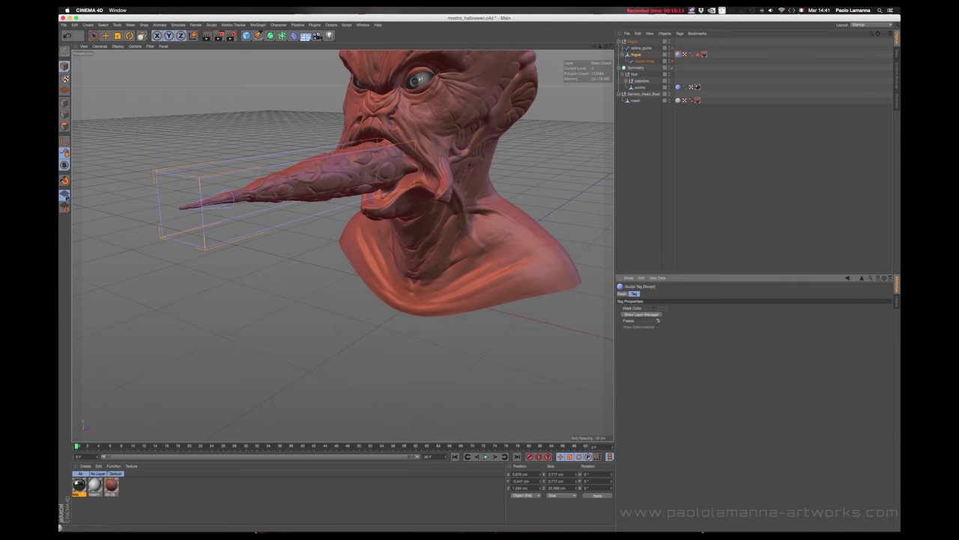
mouse_move(227, 197)
left_mouse_down("alt")
mouse_move(418, 191)
mouse_move(427, 224)
left_mouse_up("alt")
Fix the Spline Wrap's bounding box, check the tongue from side and front, then select the head's Sculpt Tag.
left_click(643, 60)
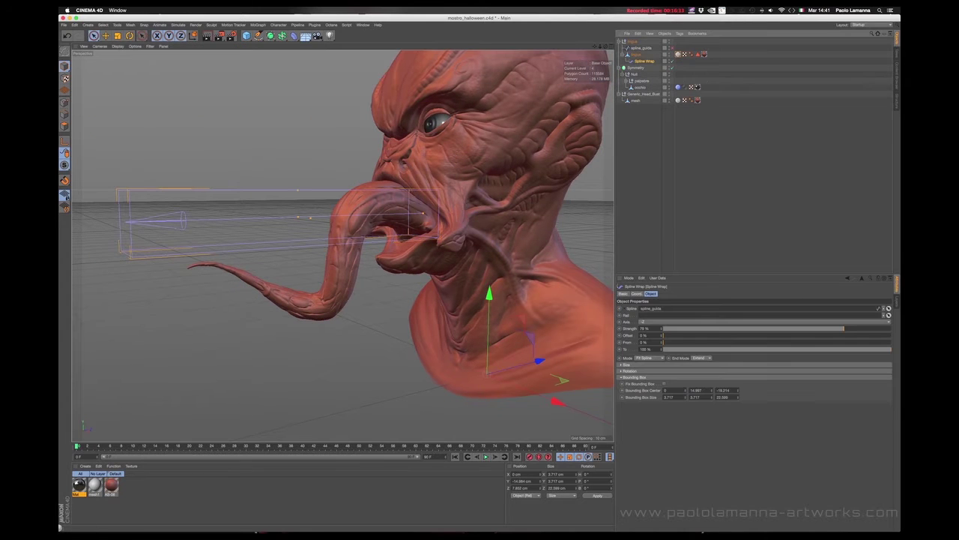
left_click(663, 383)
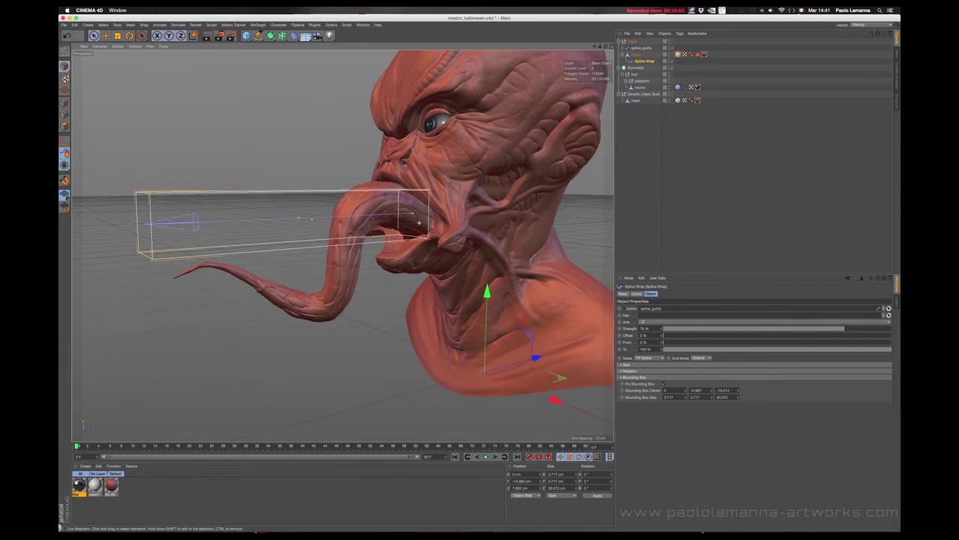
left_click_drag(344, 225, 390, 232, "alt")
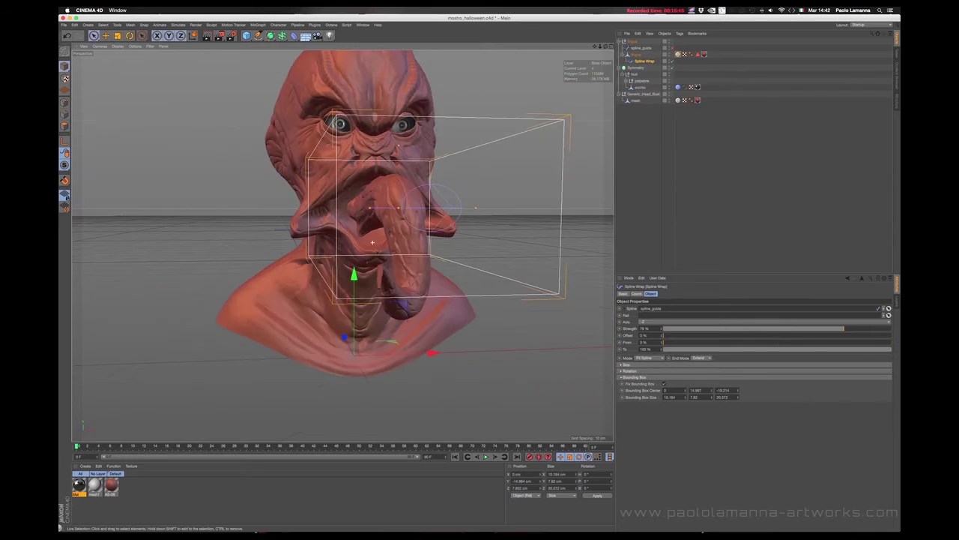
left_click_drag(458, 239, 433, 257, "alt")
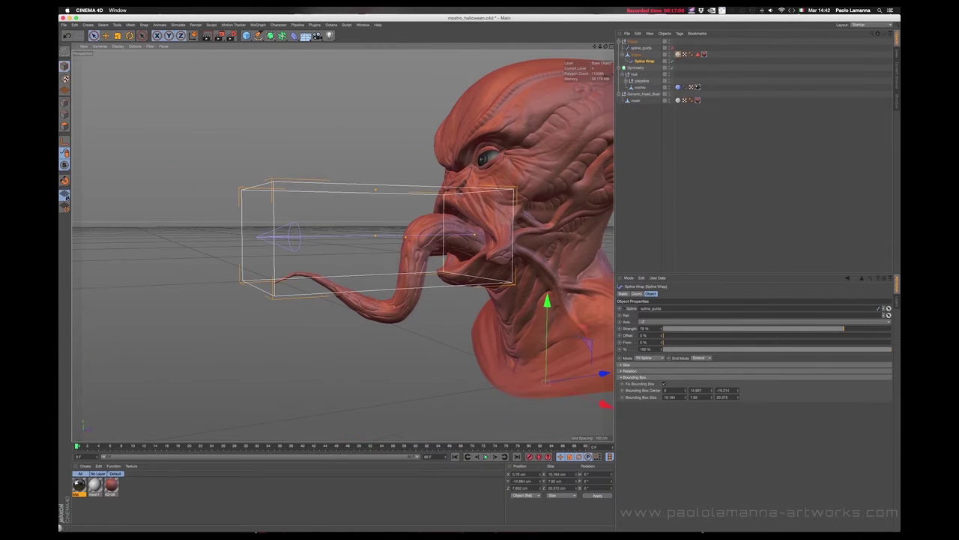
left_click_drag(433, 257, 464, 259, "alt")
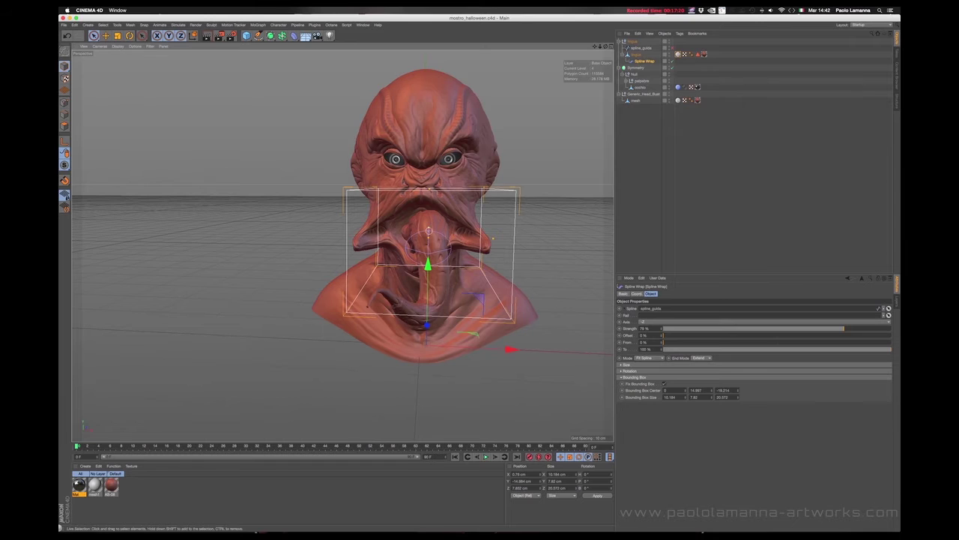
left_click_drag(465, 259, 419, 247, "alt")
left_click(678, 100)
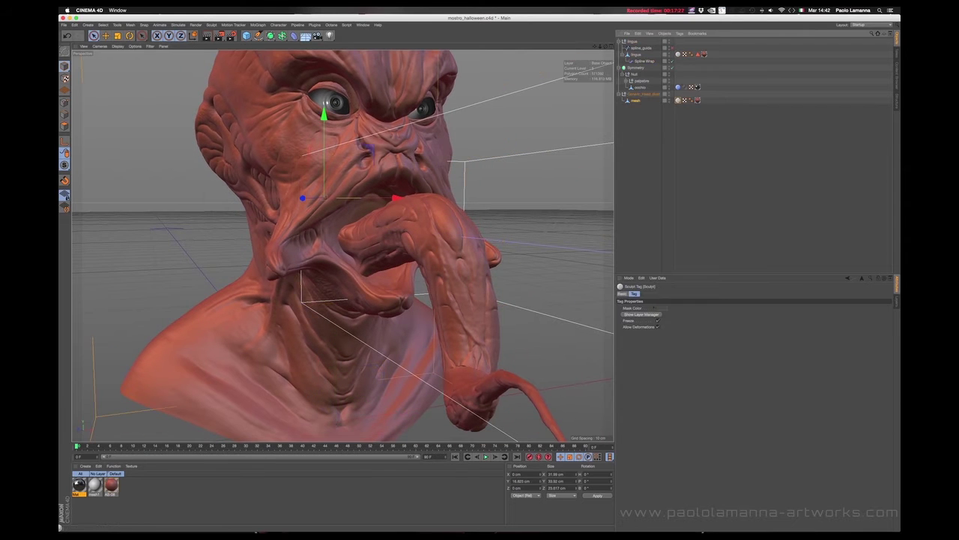
Freeze the head's Sculpt Tag, show the Object Manager, and orbit to review the drooping tongue.
left_click(658, 320)
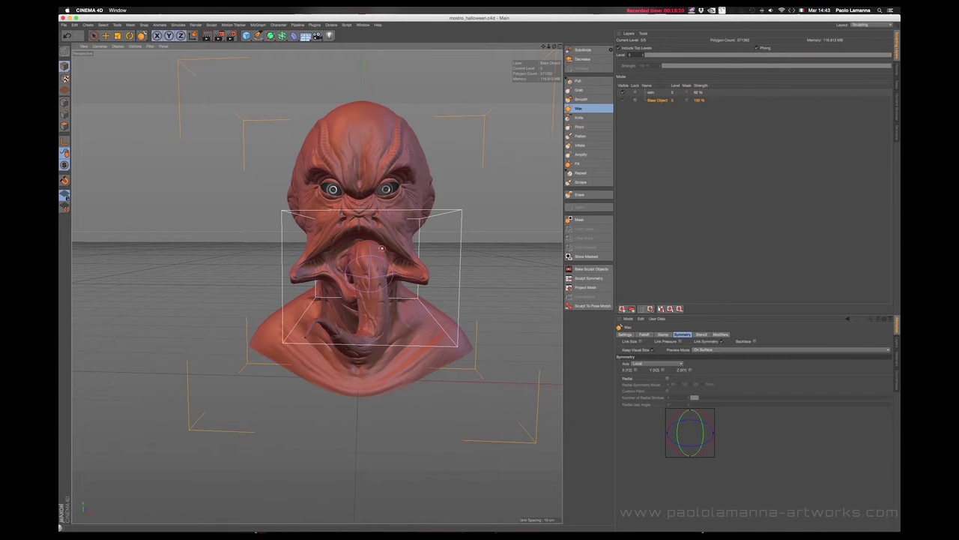
key("shift+F1")
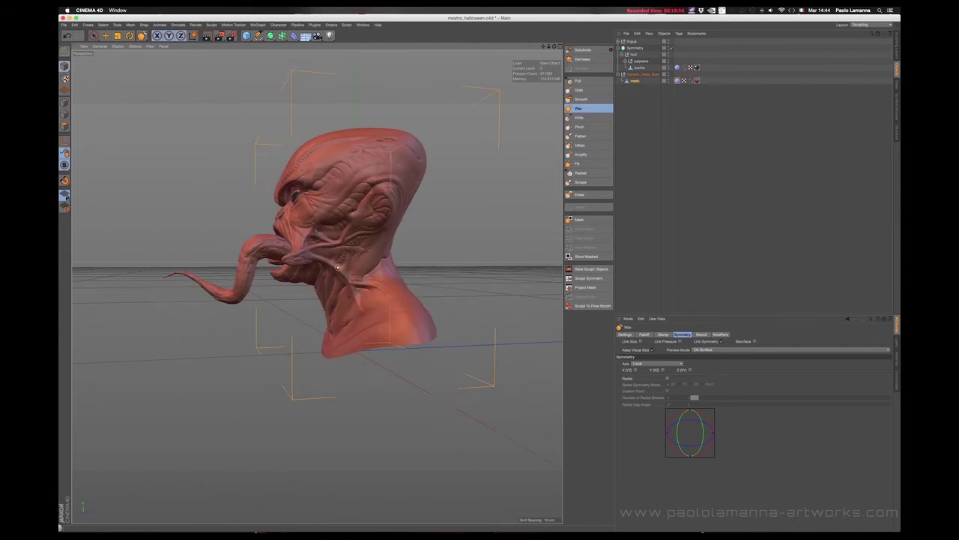
left_click_drag(337, 266, 379, 265, "alt")
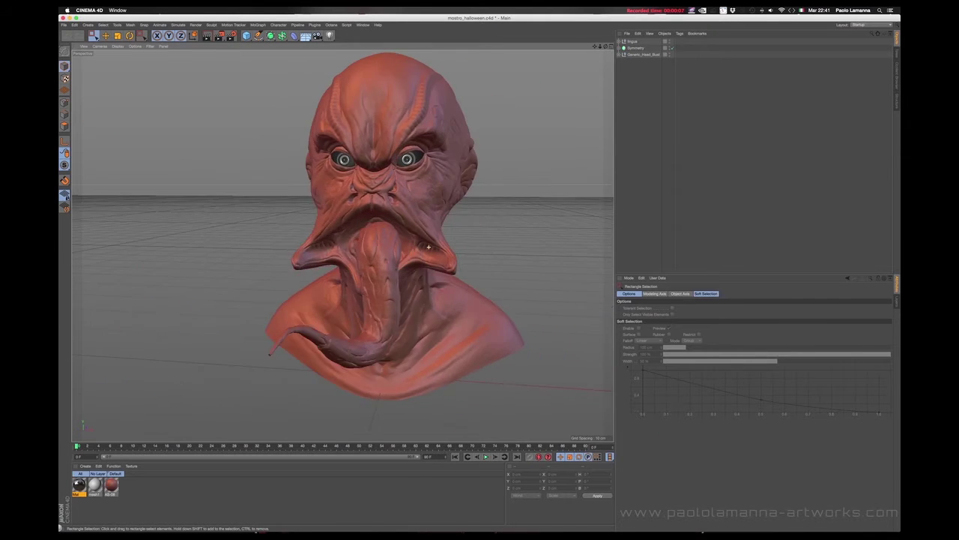
Zoom in on the face and add a Sphere primitive to the scene.
mouse_move(429, 246)
left_mouse_down("alt")
mouse_move(406, 240)
mouse_move(402, 249)
left_mouse_up("alt")
scroll(434, 244, "up", 3)
left_click(246, 35)
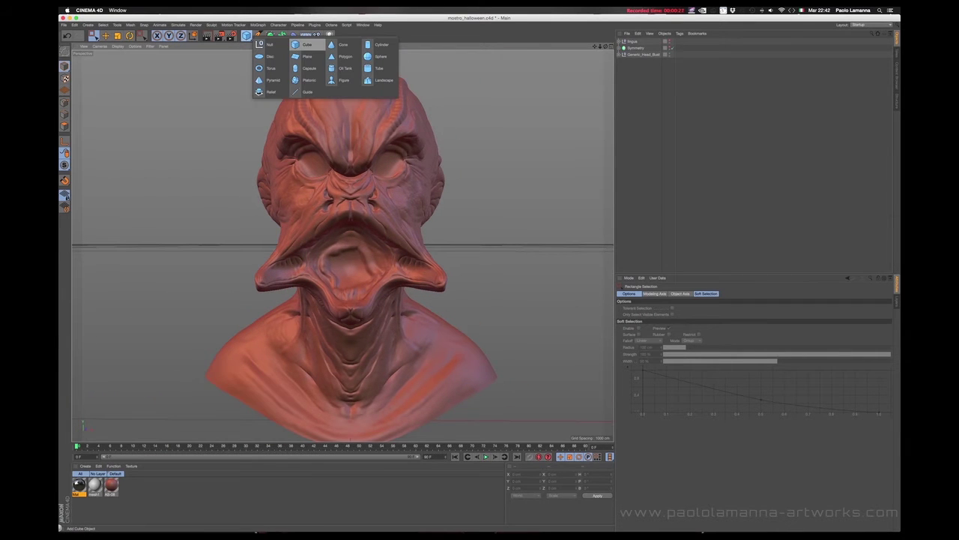
left_click(380, 56)
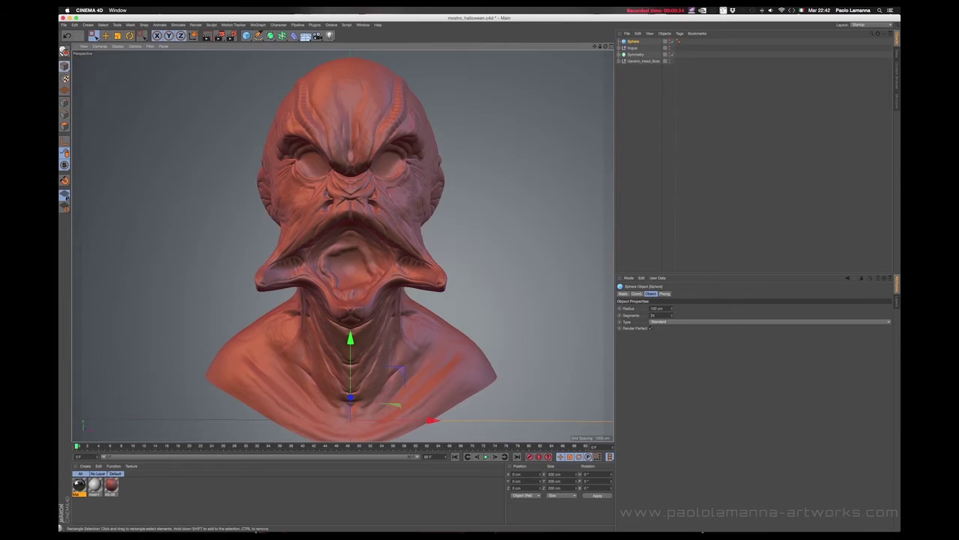
Move the sphere up beside the head and shrink it to a size of 5.
key("F5")
key("e")
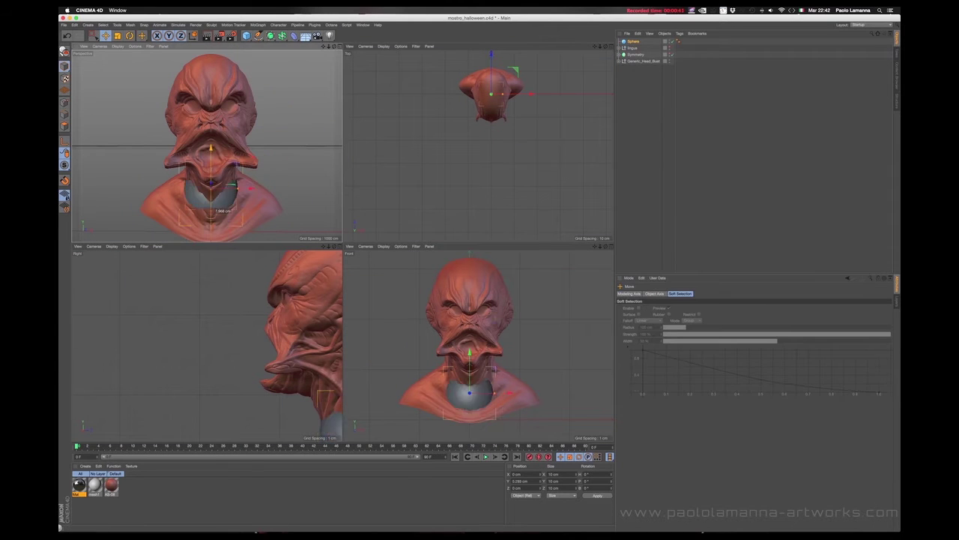
left_click_drag(211, 218, 272, 160)
type("5")
key("Return")
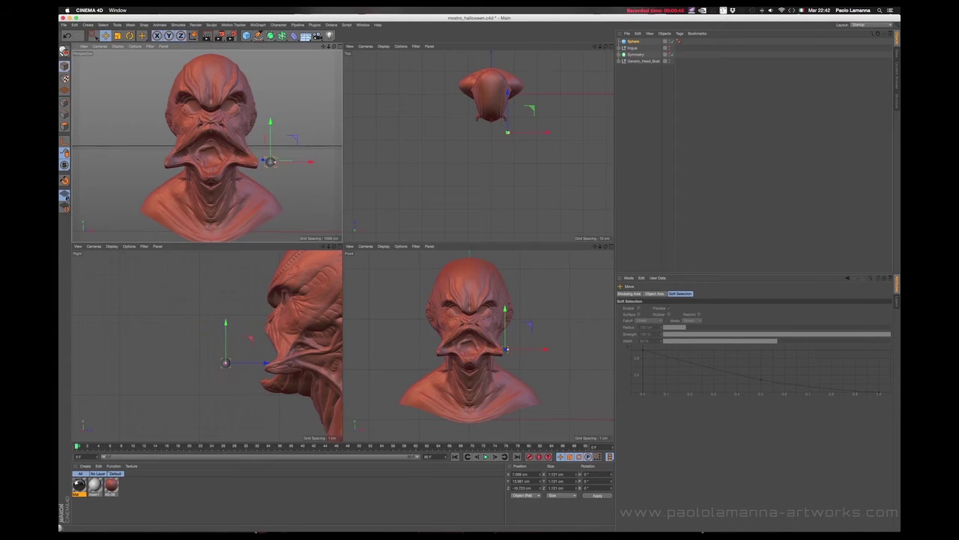
key("F1")
scroll(343, 244, "up", 5)
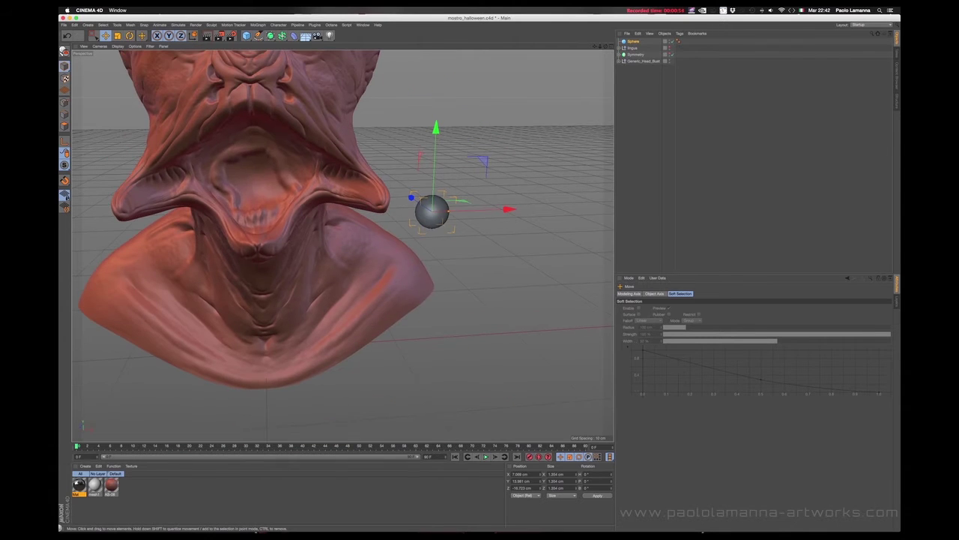
left_click_drag(342, 233, 335, 242, "alt")
Make the sphere editable, extrude its top polygons, and taper the extrusion to a point.
key("c")
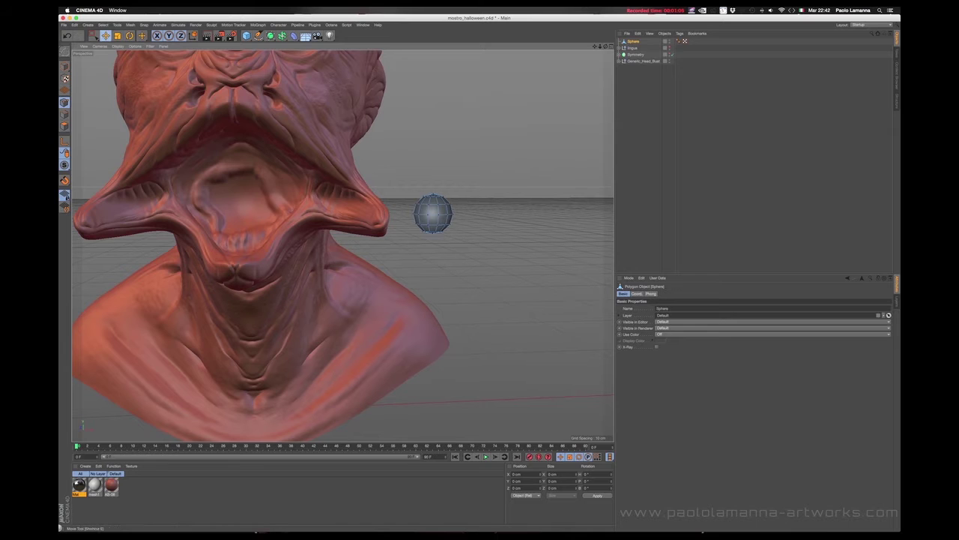
key("0")
mouse_move(464, 247)
left_mouse_down("alt")
mouse_move(485, 248)
mouse_move(450, 284)
mouse_move(419, 269)
mouse_move(450, 277)
left_mouse_up("alt")
key("9")
left_click(440, 234)
key("d")
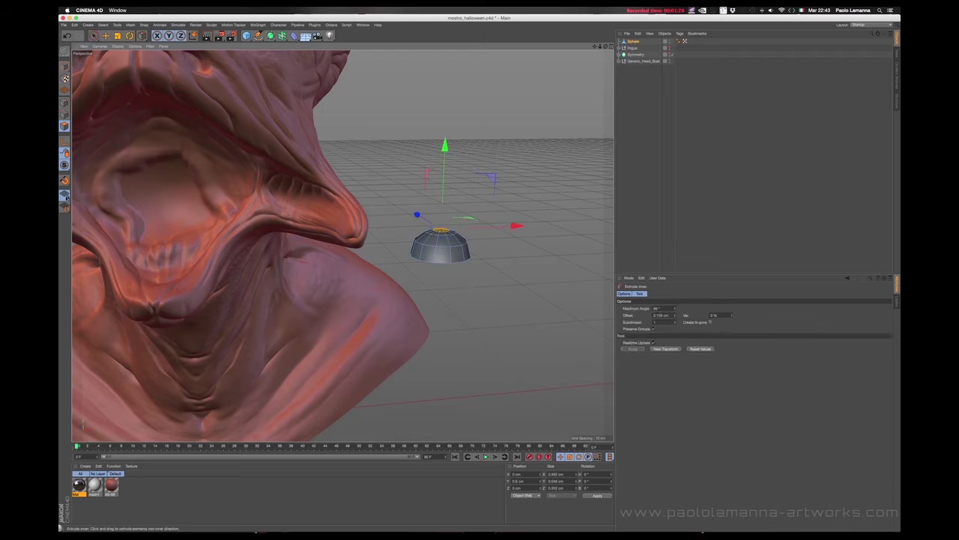
key("t")
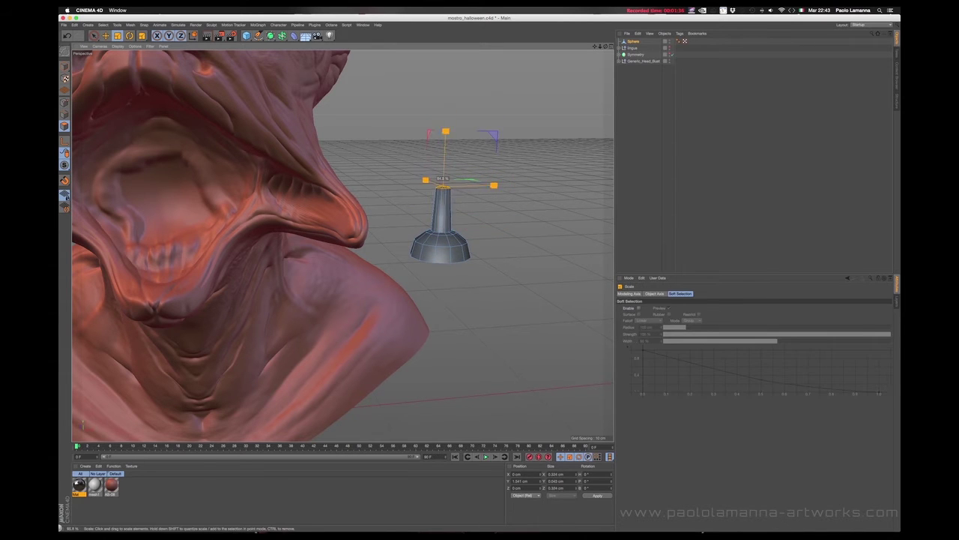
mouse_move(450, 225)
left_mouse_down()
mouse_move(342, 245)
mouse_move(389, 240)
left_mouse_up()
Knife an edge loop around the cone's shaft and scale it in to slim the spike.
right_click_drag(390, 239, 420, 239, "alt")
left_click_drag(419, 240, 405, 225, "alt")
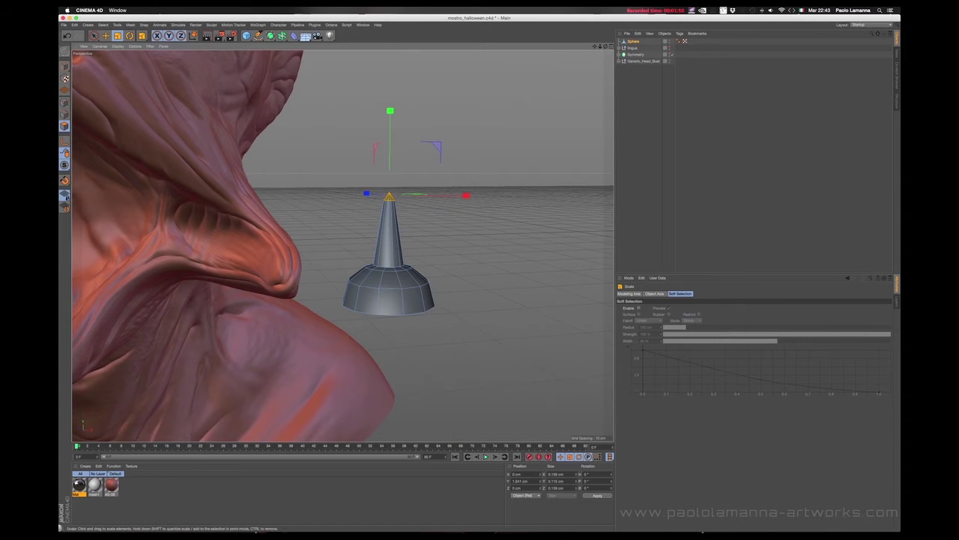
key("k")
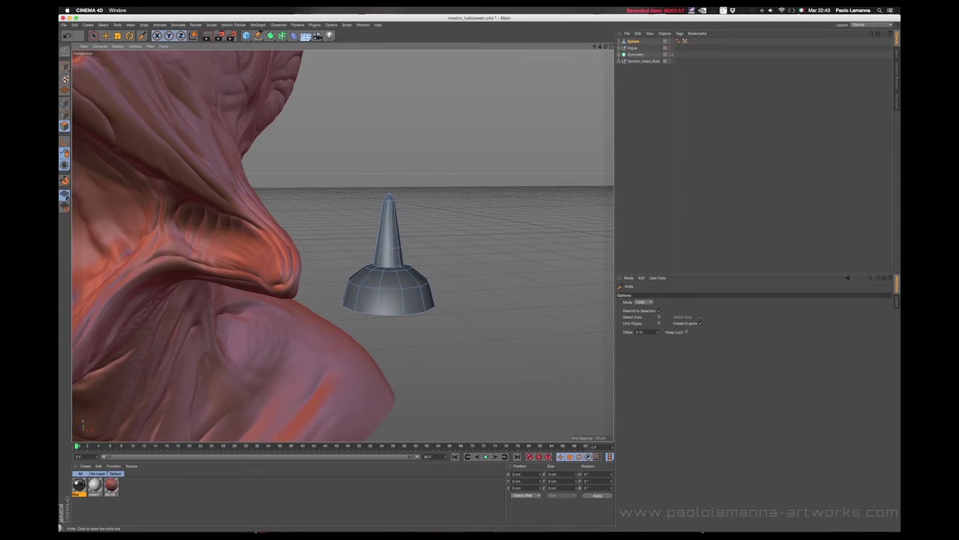
left_click_drag(390, 225, 390, 247, "alt")
key("0")
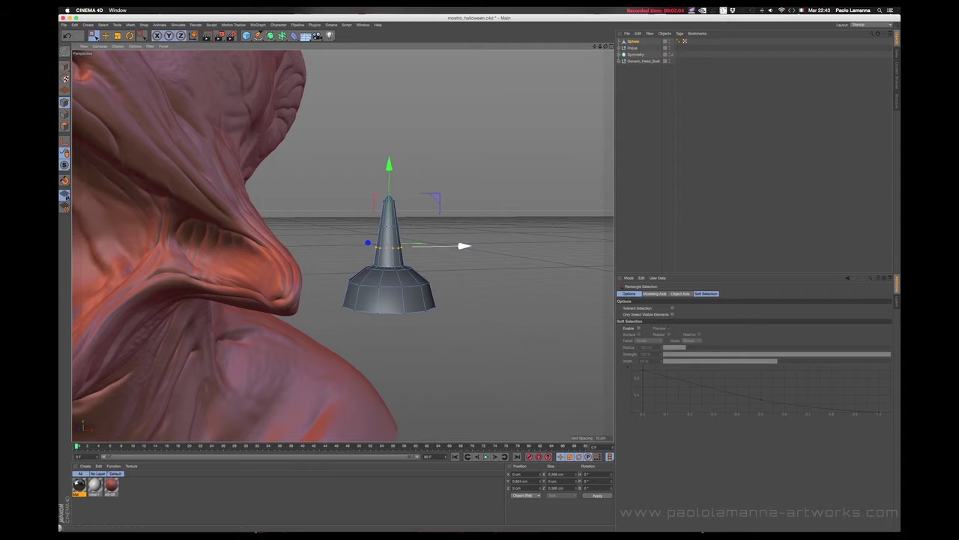
key("t")
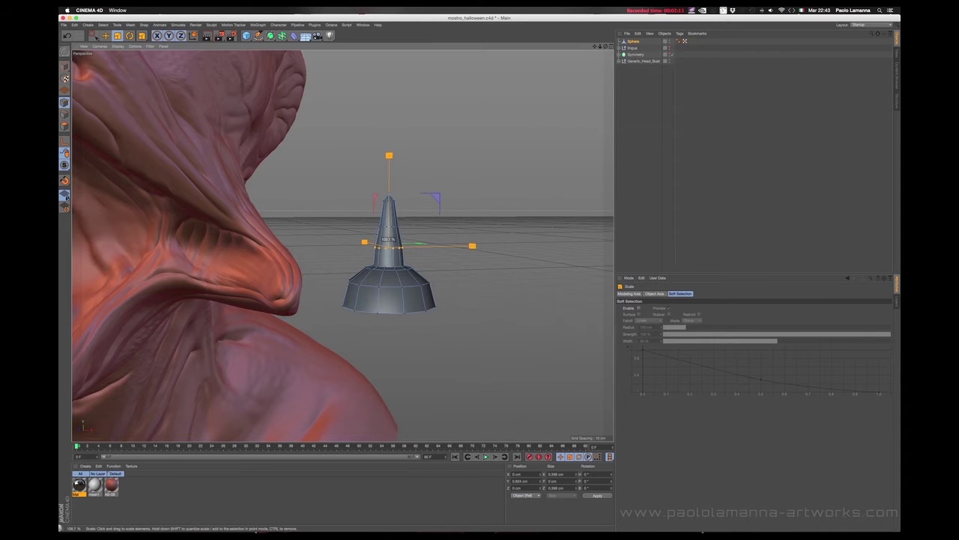
left_click_drag(390, 247, 439, 229, "alt")
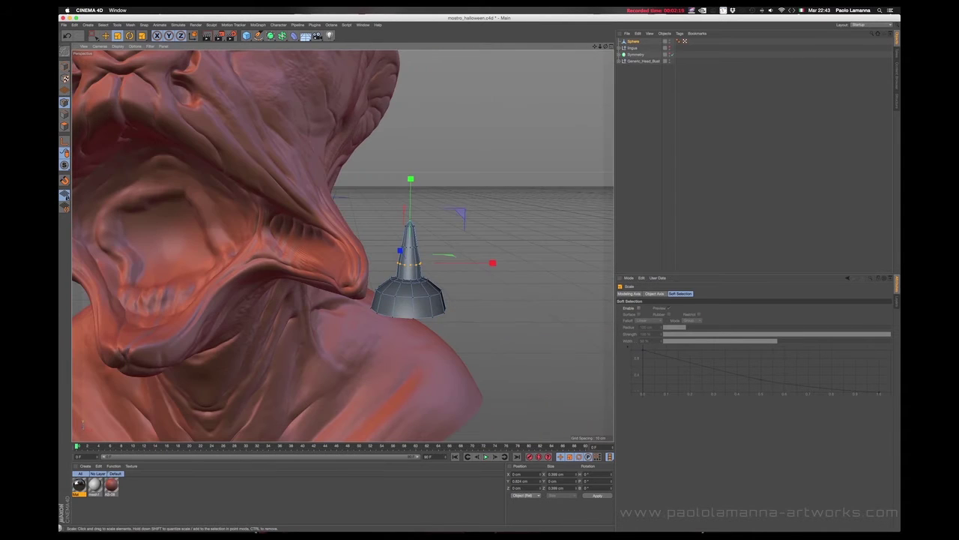
left_click_drag(442, 180, 469, 172, "alt")
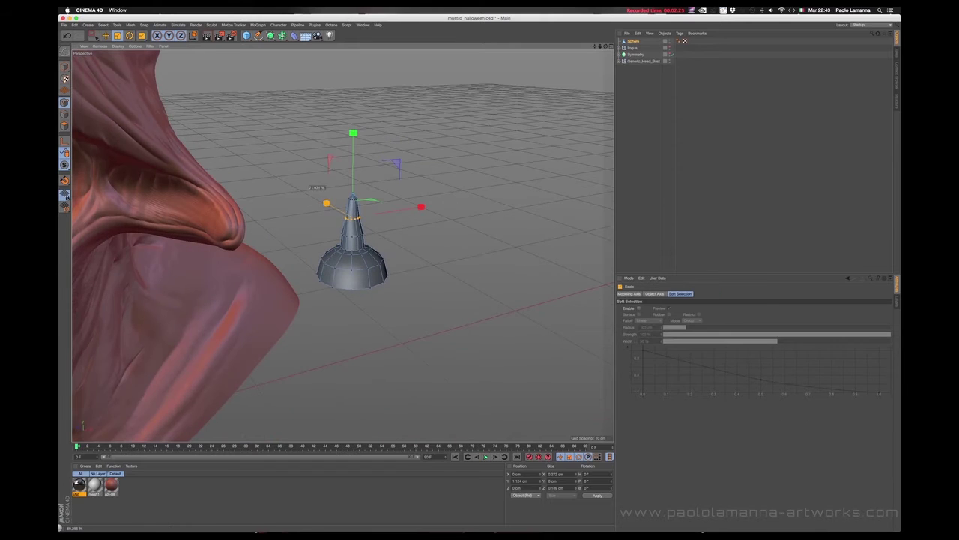
Check the spike against the head and switch to the BP UV Edit layout.
left_click_drag(390, 247, 449, 232, "alt")
key("0")
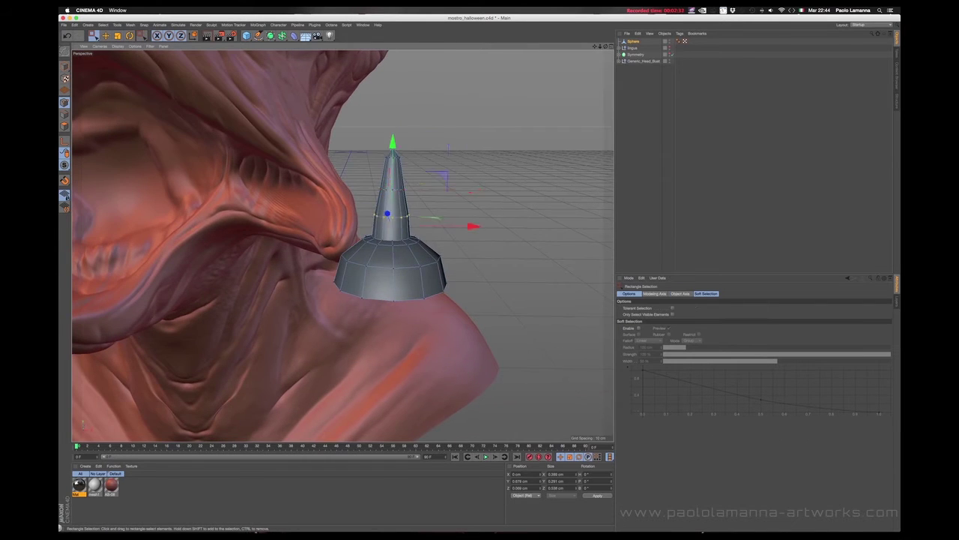
mouse_move(337, 247)
left_mouse_down("alt")
mouse_move(375, 240)
mouse_move(334, 246)
mouse_move(352, 244)
left_mouse_up("alt")
key("t")
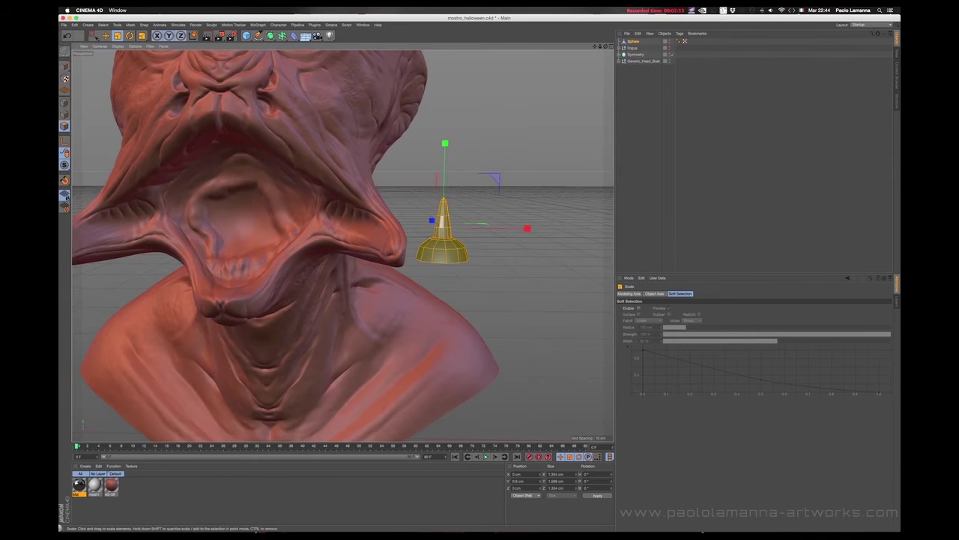
left_click(862, 44)
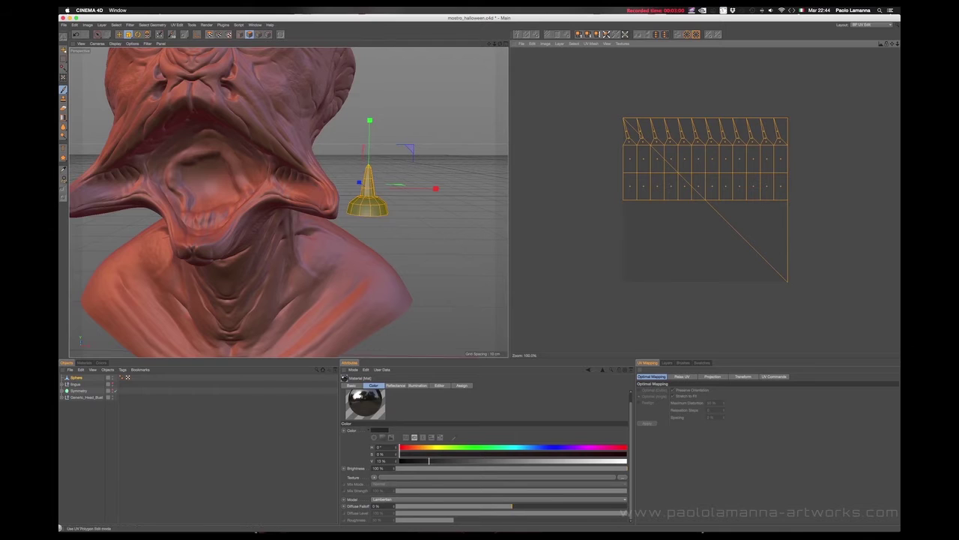
Unwrap the spike's UVs with a UV Mapping projection, then return to the Startup layout.
left_click(713, 376)
left_click(668, 397)
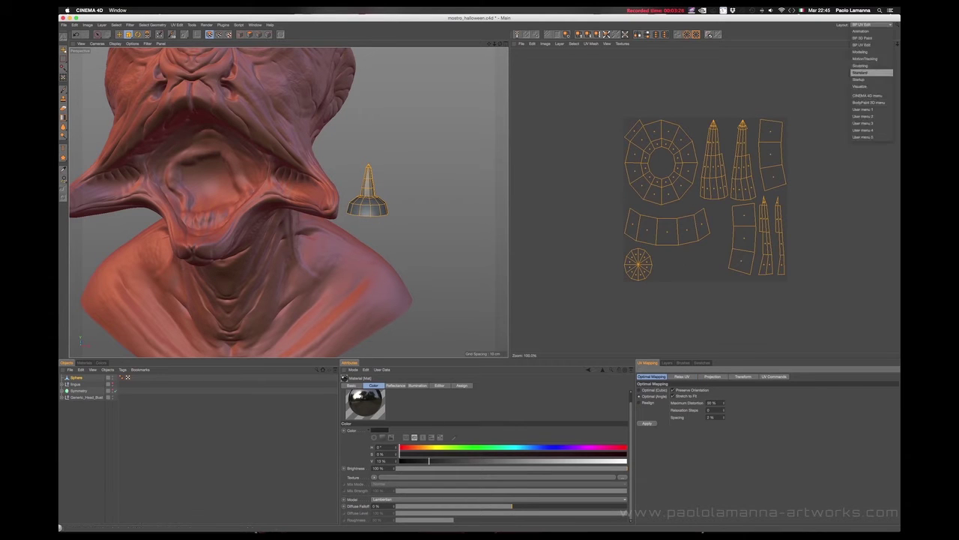
left_click(860, 79)
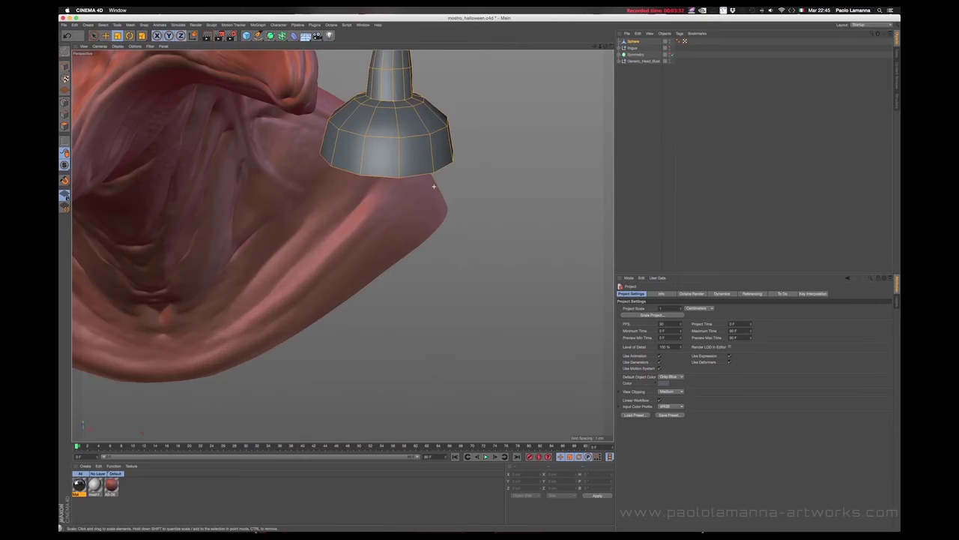
Rotate the cone so its tip bends slightly sideways, then switch to the Sculpting layout.
scroll(424, 164, "up", 1)
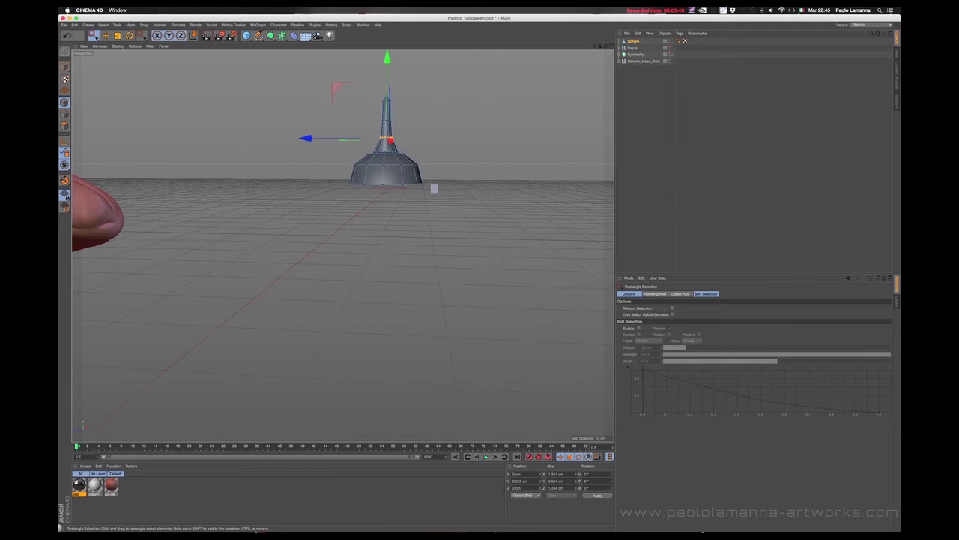
key("t")
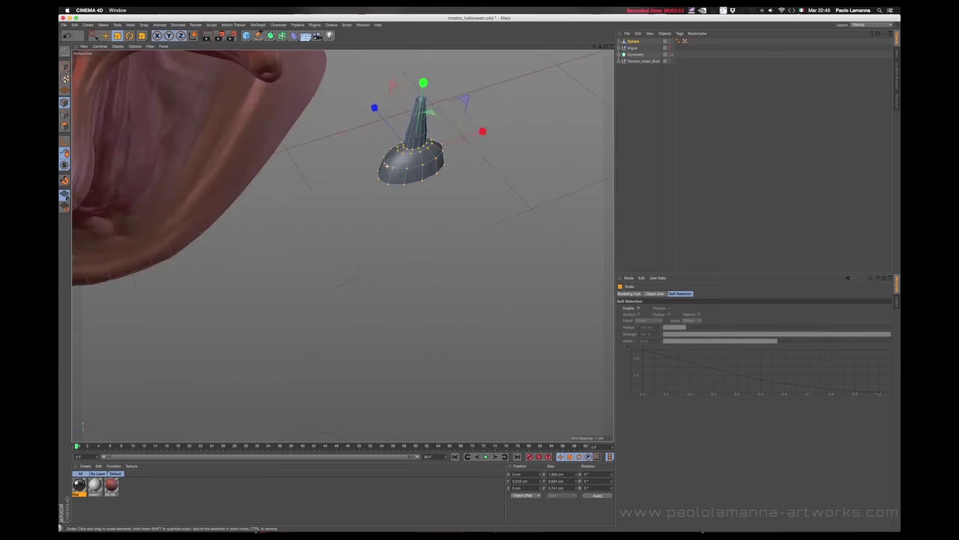
mouse_move(419, 165)
left_mouse_down("alt")
mouse_move(505, 169)
mouse_move(525, 208)
mouse_move(517, 204)
mouse_move(528, 204)
left_mouse_up("alt")
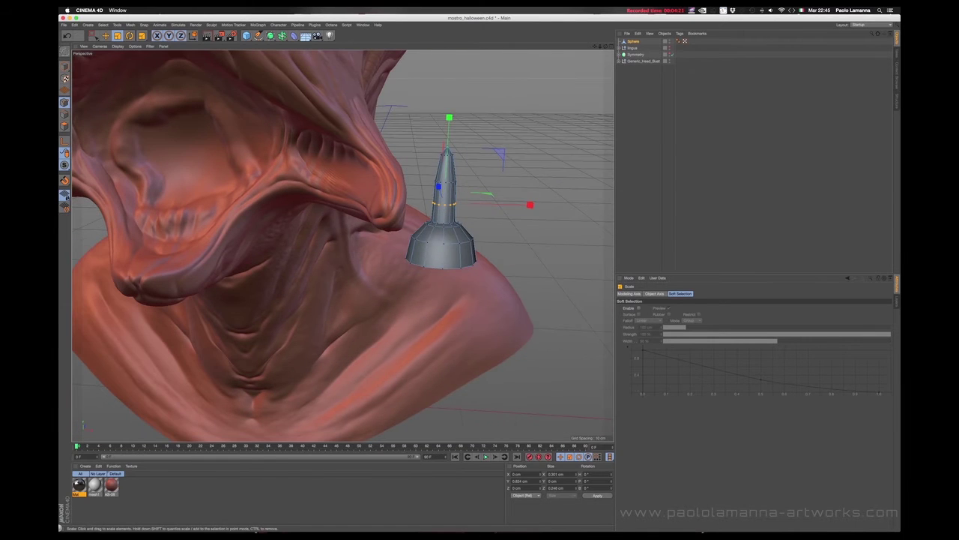
key("0")
key("r")
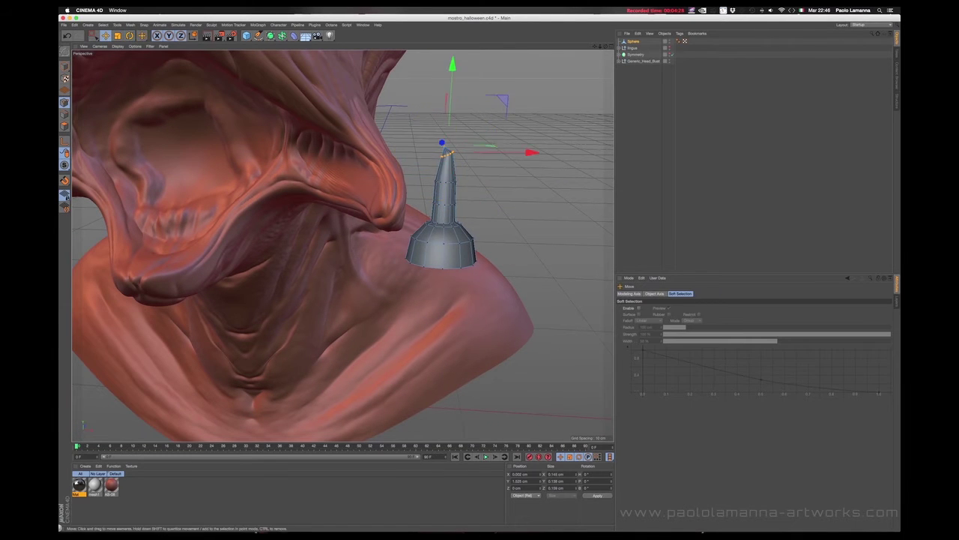
mouse_move(480, 210)
left_mouse_down("alt")
mouse_move(342, 247)
mouse_move(482, 208)
mouse_move(442, 215)
mouse_move(465, 210)
mouse_move(450, 206)
left_mouse_up("alt")
left_click(860, 66)
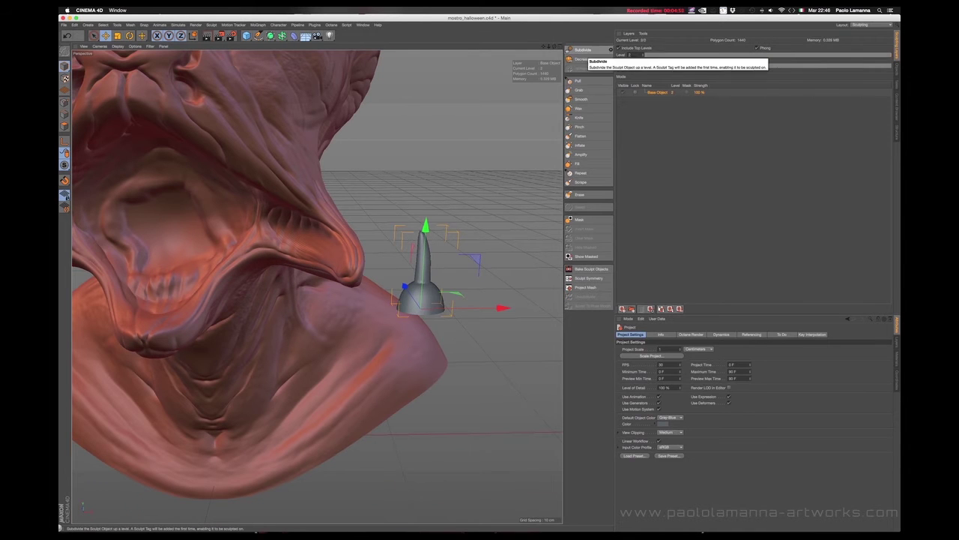
Subdivide the cone and shape it with the Grab brush at size about 100 with symmetry.
left_click(583, 50)
left_click(579, 108)
mouse_move(465, 225)
left_mouse_down("alt")
mouse_move(435, 255)
mouse_move(424, 287)
left_mouse_up("alt")
key("g")
middle_click_drag(425, 288, 442, 289)
left_click(681, 334)
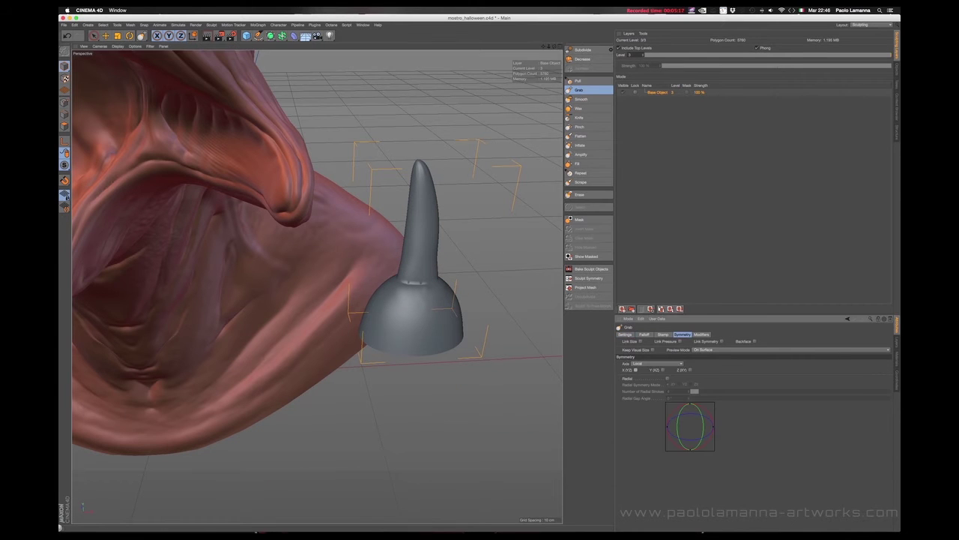
mouse_move(438, 319)
left_mouse_down("alt")
mouse_move(369, 295)
mouse_move(487, 296)
mouse_move(457, 296)
left_mouse_up("alt")
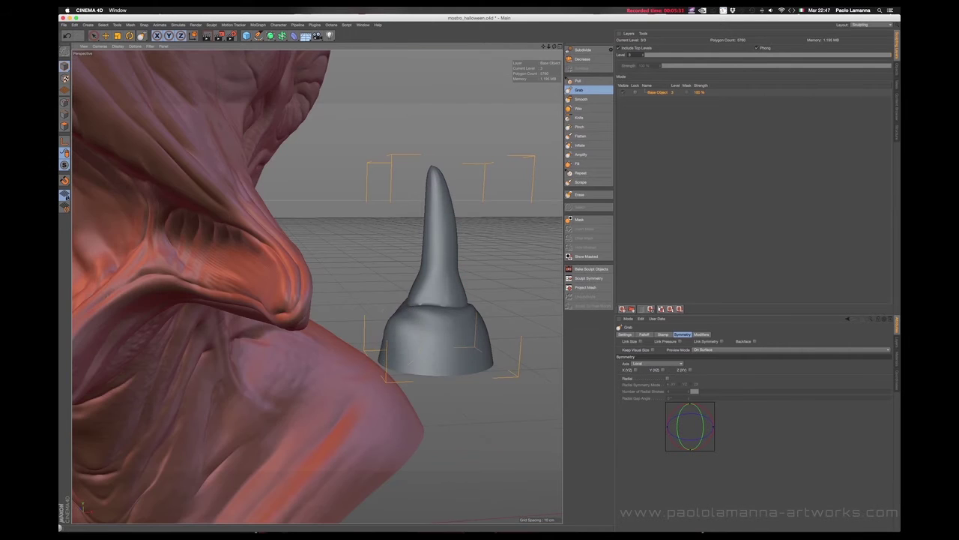
left_click_drag(395, 352, 474, 339, "alt")
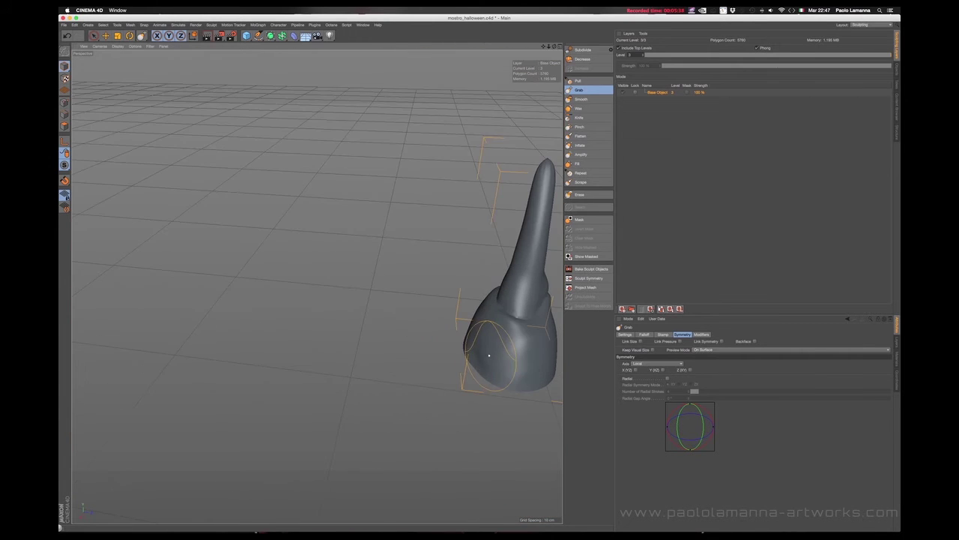
scroll(473, 339, "up", 2)
scroll(474, 339, "down", 2)
mouse_move(469, 304)
left_mouse_down("alt")
mouse_move(405, 239)
mouse_move(429, 218)
left_mouse_up("alt")
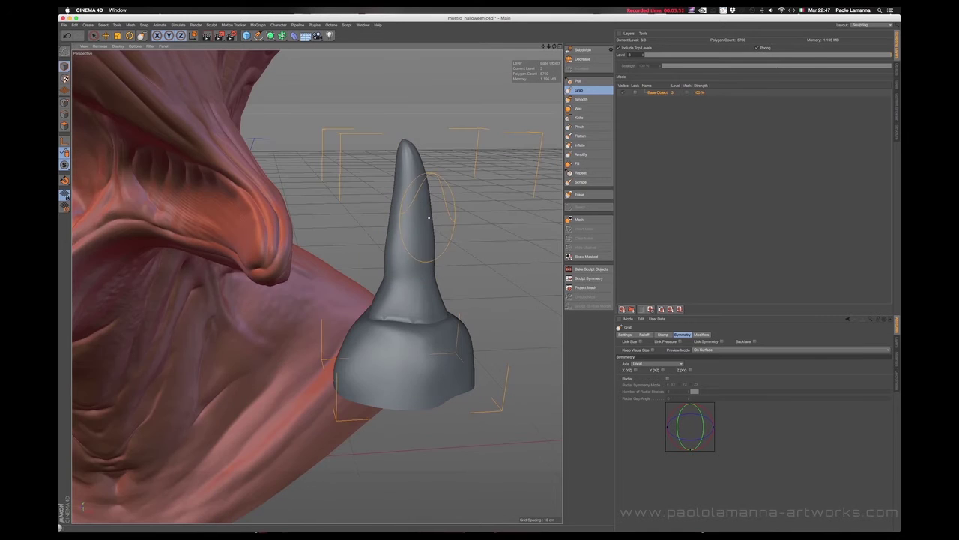
mouse_move(404, 284)
left_mouse_down("alt")
mouse_move(450, 270)
mouse_move(398, 277)
mouse_move(420, 247)
mouse_move(379, 165)
mouse_move(356, 240)
mouse_move(299, 218)
mouse_move(346, 306)
mouse_move(386, 281)
mouse_move(317, 286)
mouse_move(330, 277)
left_mouse_up("alt")
Refine the spike with the Flatten and Wax brushes, then return to the Object Manager.
left_click(580, 136)
key("w")
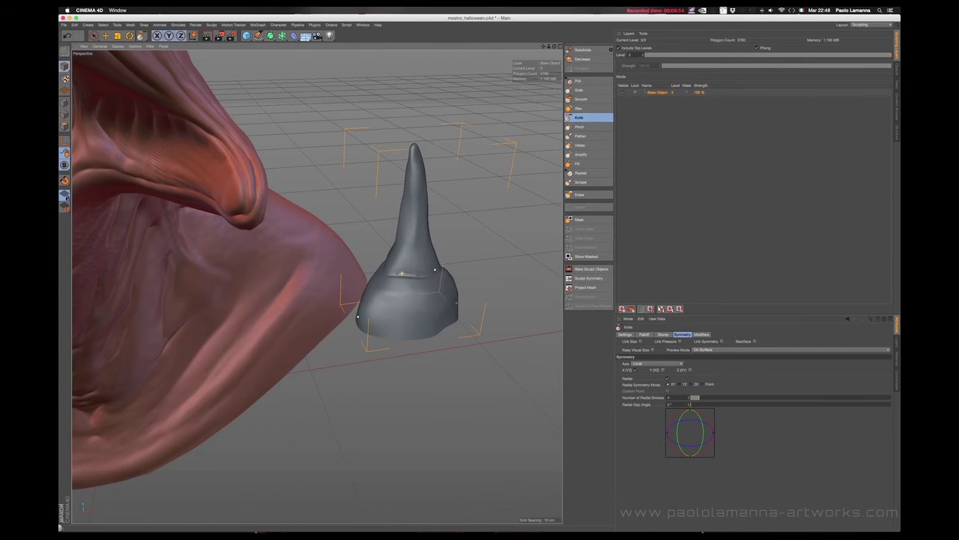
mouse_move(405, 284)
left_mouse_down("alt")
mouse_move(437, 271)
mouse_move(345, 277)
left_mouse_up("alt")
mouse_move(408, 226)
left_mouse_down("alt")
mouse_move(376, 261)
mouse_move(375, 252)
mouse_move(375, 284)
mouse_move(415, 287)
mouse_move(394, 338)
mouse_move(316, 286)
mouse_move(277, 283)
mouse_move(445, 339)
mouse_move(377, 341)
mouse_move(479, 319)
mouse_move(345, 334)
mouse_move(300, 315)
mouse_move(285, 335)
left_mouse_up("alt")
scroll(419, 285, "up", 3)
scroll(299, 314, "down", 5)
key("shift+F1")
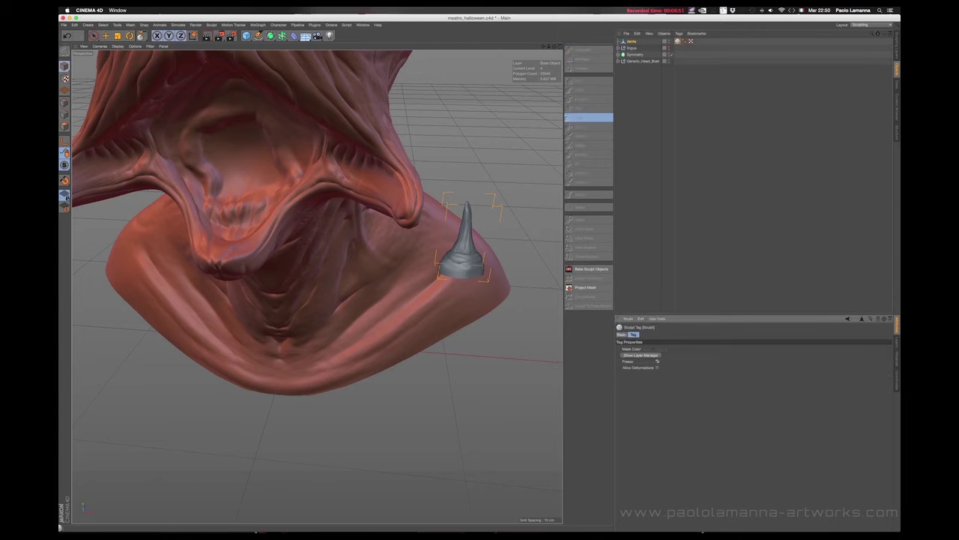
Move the dente tooth onto the lower lip's corner and blend it in with the Wax brush.
key("e")
mouse_move(546, 274)
left_mouse_down("alt")
mouse_move(426, 253)
mouse_move(419, 224)
left_mouse_up("alt")
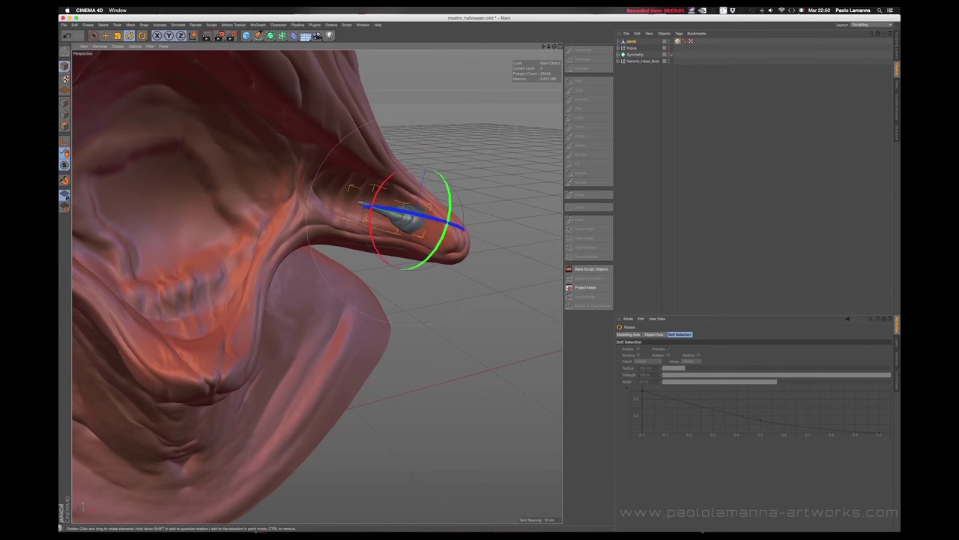
mouse_move(420, 225)
left_mouse_down("alt")
mouse_move(390, 240)
mouse_move(405, 225)
mouse_move(443, 233)
left_mouse_up("alt")
key("e")
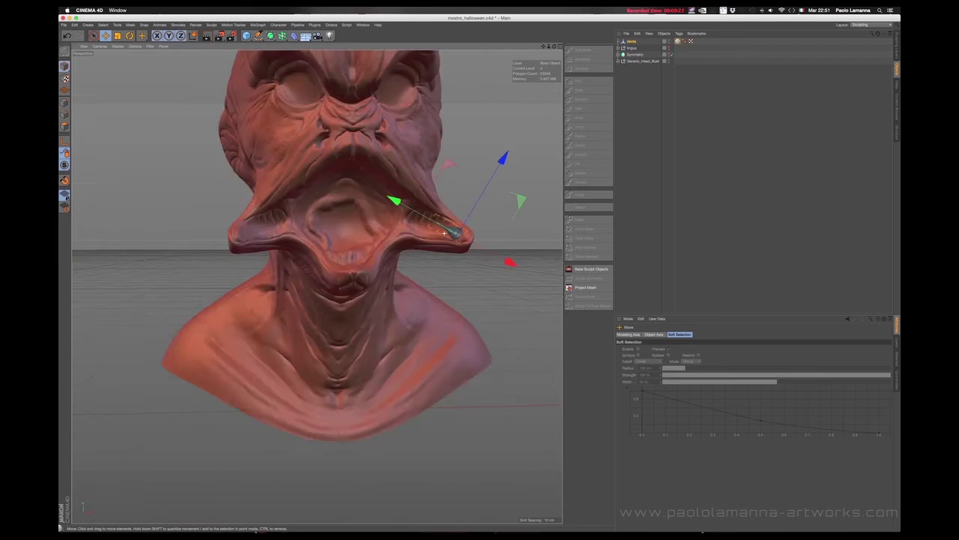
left_click_drag(444, 234, 420, 240, "alt")
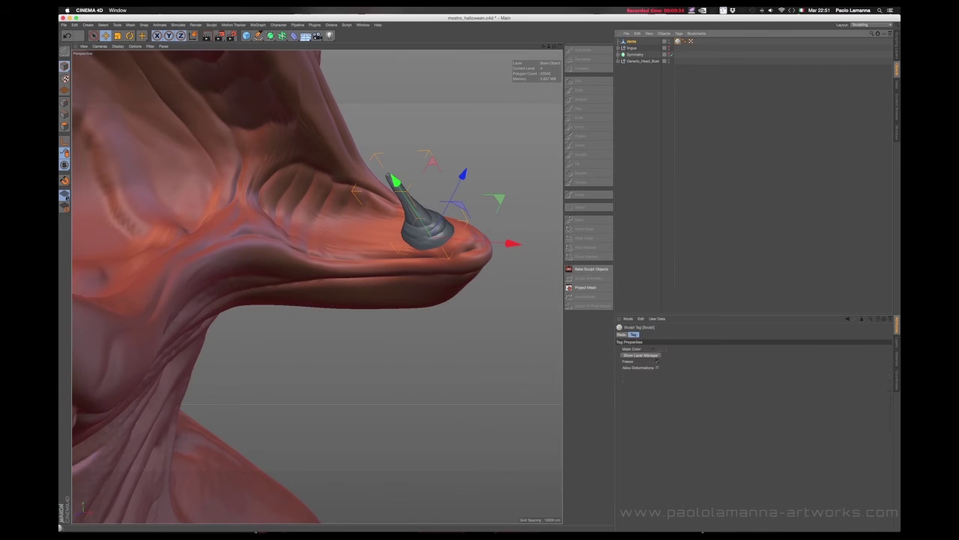
left_click(578, 108)
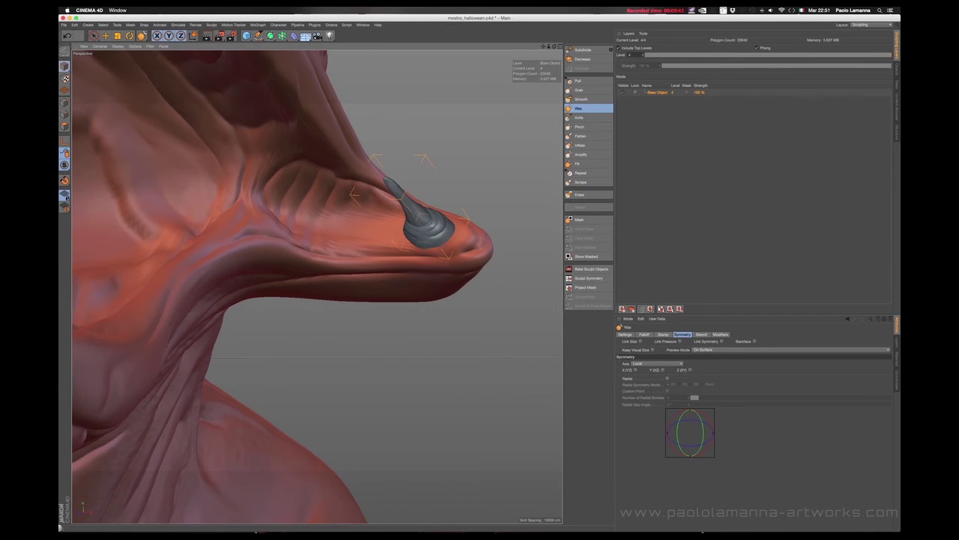
mouse_move(420, 240)
left_mouse_down("alt")
mouse_move(405, 225)
mouse_move(453, 237)
mouse_move(405, 224)
mouse_move(375, 194)
left_mouse_up("alt")
left_click_drag(459, 218, 579, 90, "alt")
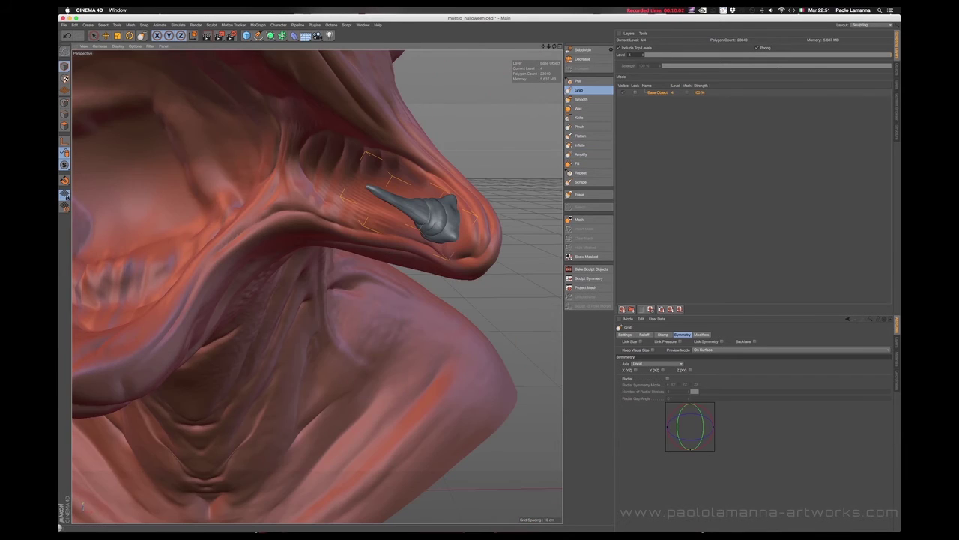
mouse_move(450, 189)
left_mouse_down("alt")
mouse_move(380, 224)
mouse_move(330, 196)
mouse_move(459, 170)
mouse_move(472, 196)
mouse_move(451, 226)
mouse_move(441, 201)
mouse_move(473, 163)
mouse_move(457, 157)
mouse_move(439, 218)
mouse_move(481, 197)
mouse_move(480, 188)
mouse_move(446, 189)
mouse_move(431, 212)
mouse_move(480, 225)
mouse_move(464, 251)
left_mouse_up("alt")
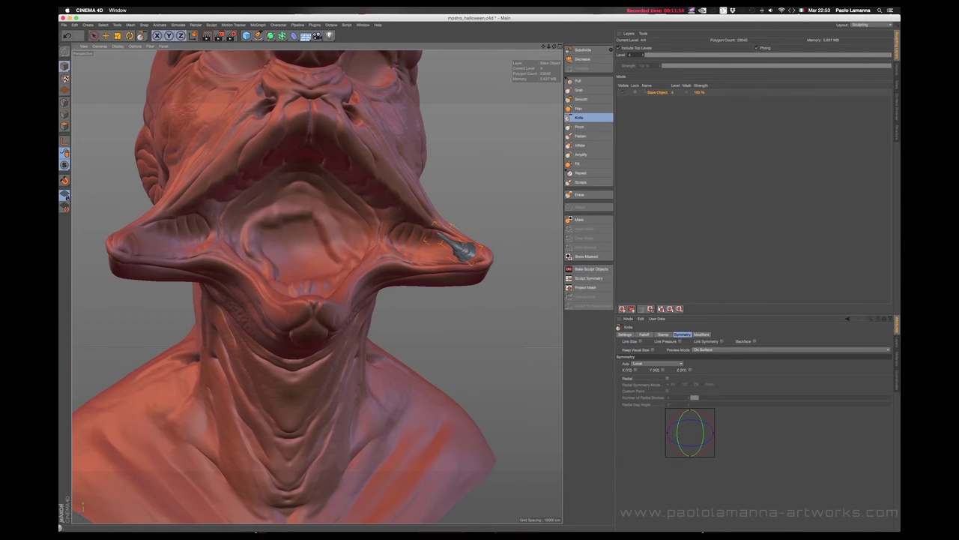
In the Startup layout, duplicate the dente tooth and move the copy into the mouth.
key("shift+F1")
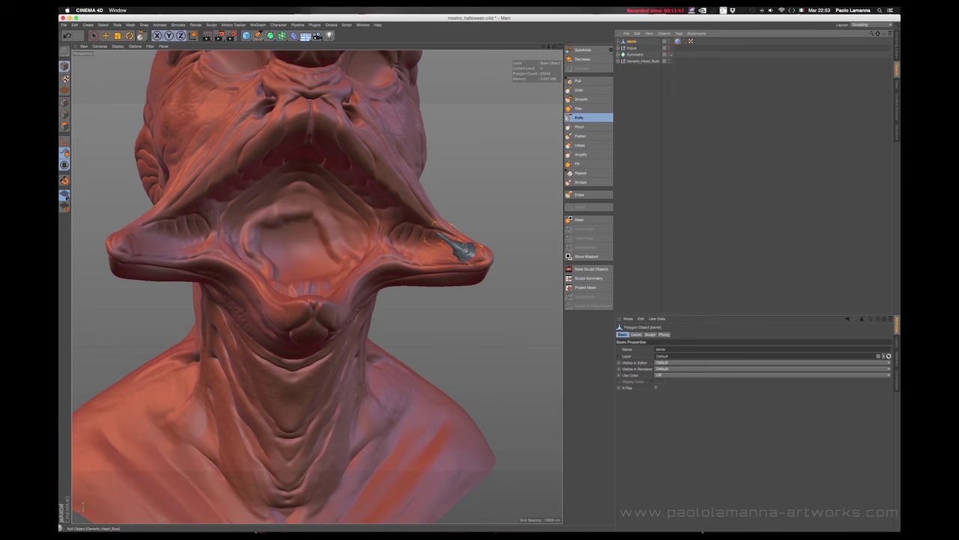
left_click(860, 78)
mouse_move(464, 225)
left_mouse_down("alt")
mouse_move(486, 215)
mouse_move(472, 225)
mouse_move(457, 210)
mouse_move(509, 195)
left_mouse_up("alt")
key("ctrl+c")
key("ctrl+v")
key("e")
mouse_move(434, 196)
left_mouse_down("alt")
mouse_move(432, 171)
mouse_move(457, 186)
mouse_move(461, 173)
mouse_move(468, 203)
left_mouse_up("alt")
key("e")
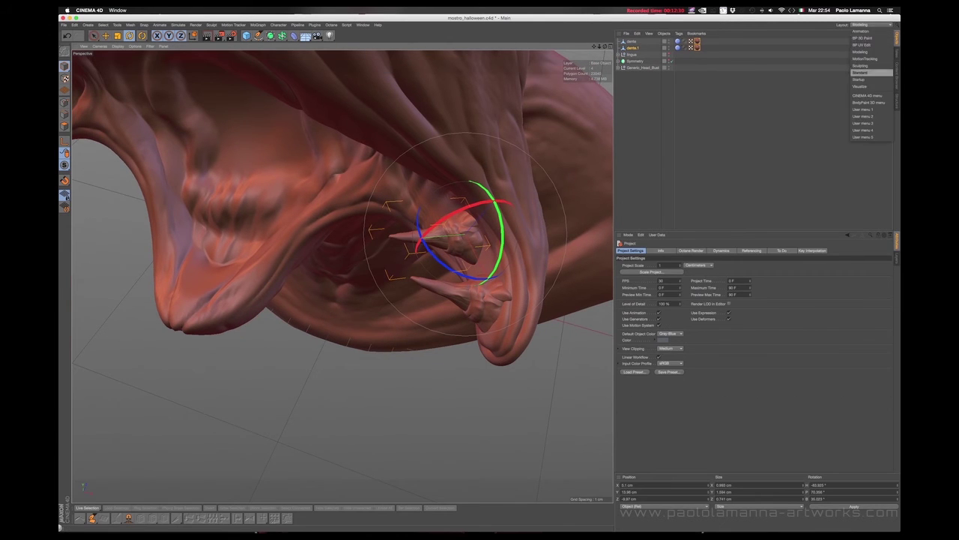
Return to the Sculpting layout, review the teeth from the side, and paste another tooth copy.
left_click(861, 65)
mouse_move(390, 270)
left_mouse_down("alt")
mouse_move(398, 282)
mouse_move(428, 215)
mouse_move(389, 283)
mouse_move(404, 283)
mouse_move(389, 287)
mouse_move(401, 296)
mouse_move(425, 273)
mouse_move(452, 279)
mouse_move(454, 254)
mouse_move(374, 259)
mouse_move(288, 290)
left_mouse_up("alt")
scroll(438, 311, "up", 5)
scroll(428, 321, "up", 3)
key("shift+F1")
key("e")
key("ctrl+c")
key("ctrl+v")
Move the tooth up under the upper lip and rotate it to fit.
key("e")
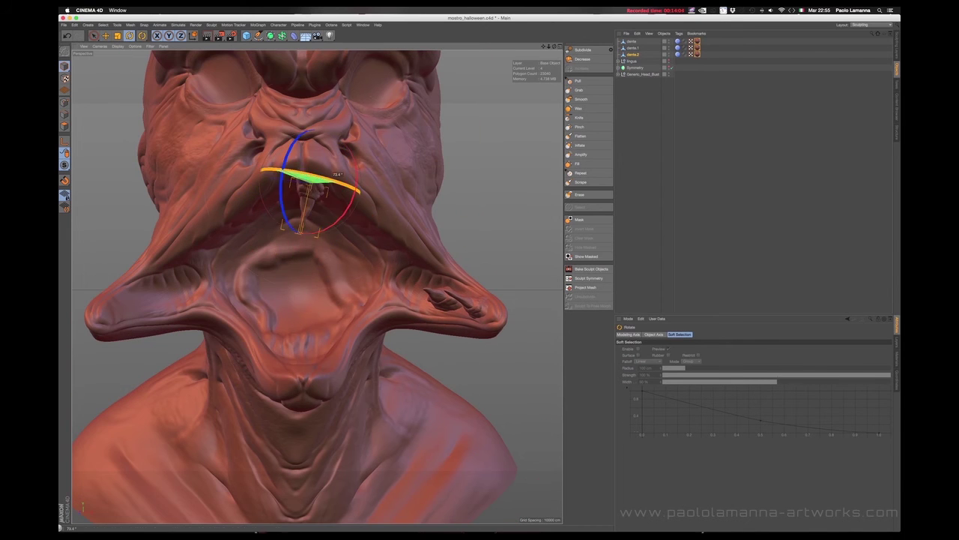
mouse_move(315, 194)
left_mouse_down("alt")
mouse_move(270, 203)
mouse_move(315, 199)
mouse_move(277, 206)
mouse_move(405, 232)
left_mouse_up("alt")
key("e")
scroll(424, 242, "up", 3)
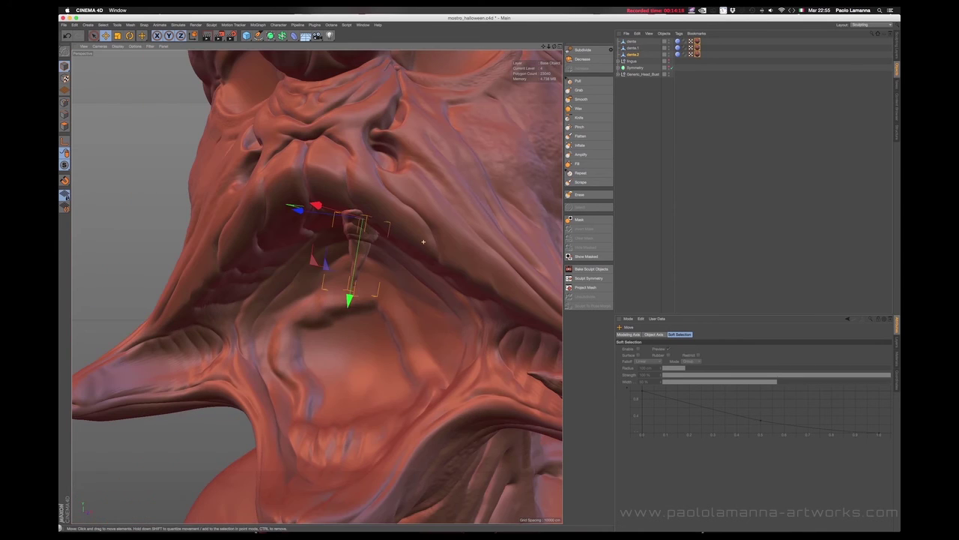
key("e")
left_click_drag(315, 285, 329, 217, "alt")
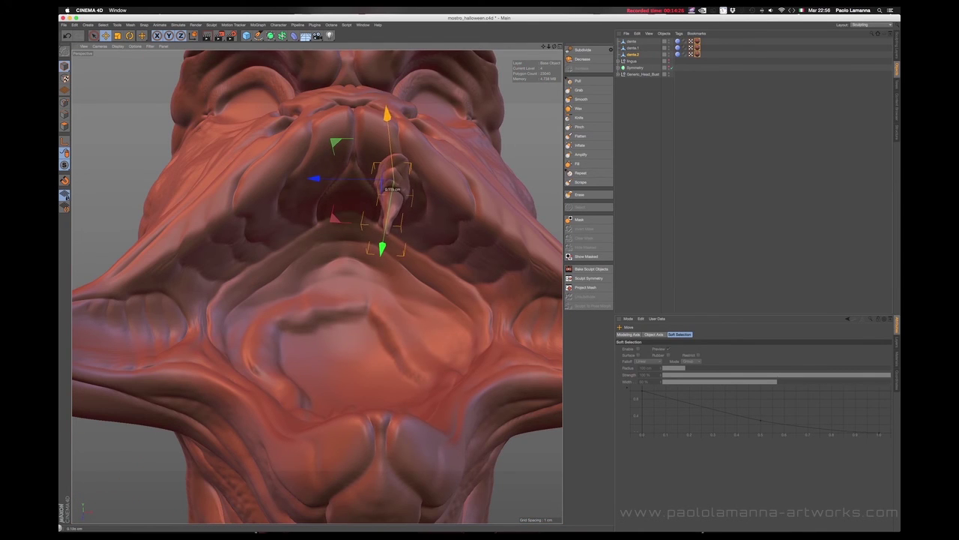
key("r")
mouse_move(386, 185)
left_mouse_down("alt")
mouse_move(375, 149)
mouse_move(435, 172)
mouse_move(404, 171)
mouse_move(418, 195)
mouse_move(408, 134)
mouse_move(375, 232)
mouse_move(419, 225)
mouse_move(390, 210)
mouse_move(404, 193)
mouse_move(449, 225)
left_mouse_up("alt")
key("e")
Delete the extra copies dente.2 and dente.3 and group dente and dente.1 under a null.
key("ctrl+c")
key("ctrl+v")
key("r")
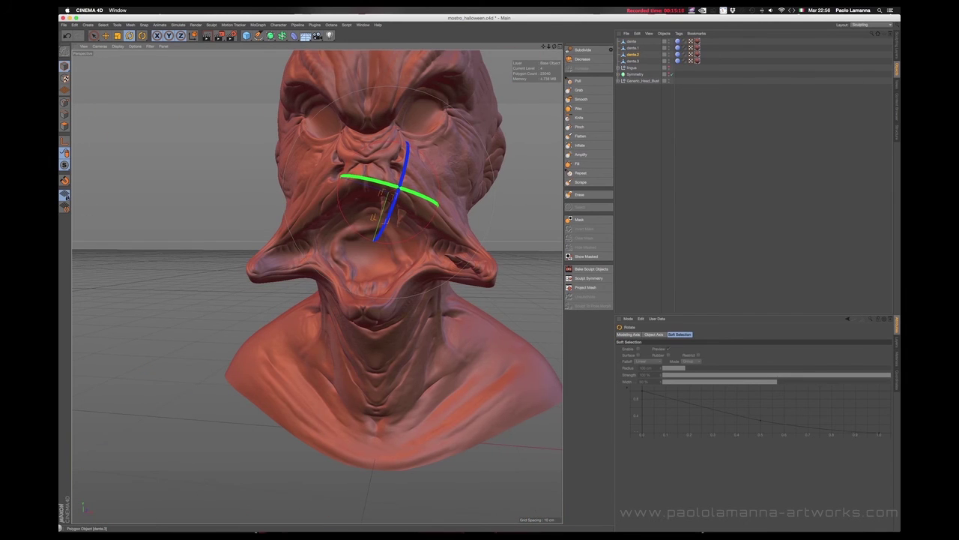
key("Delete")
key("alt+g")
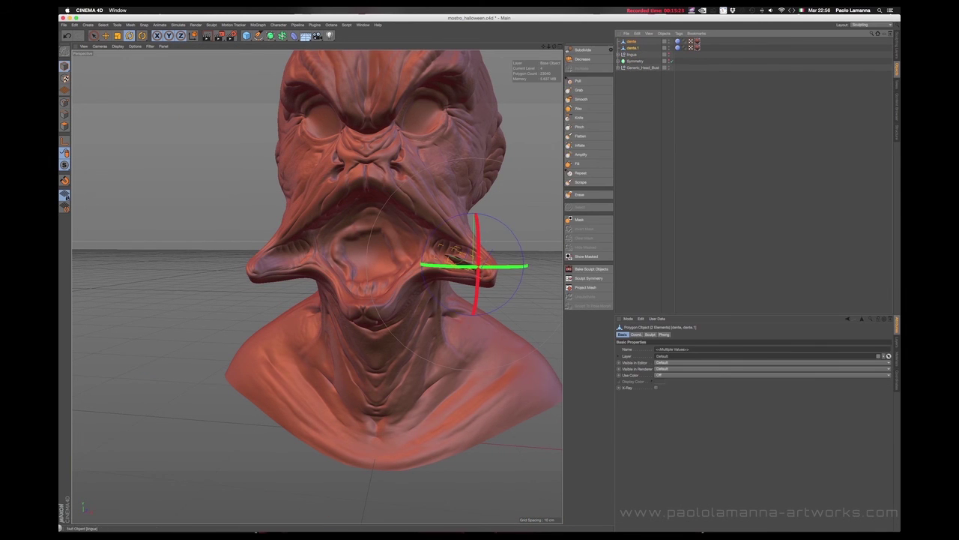
Name the group denti anteriori, nest it under a new Symmetry.1, and orbit to view the tongue.
key("Return")
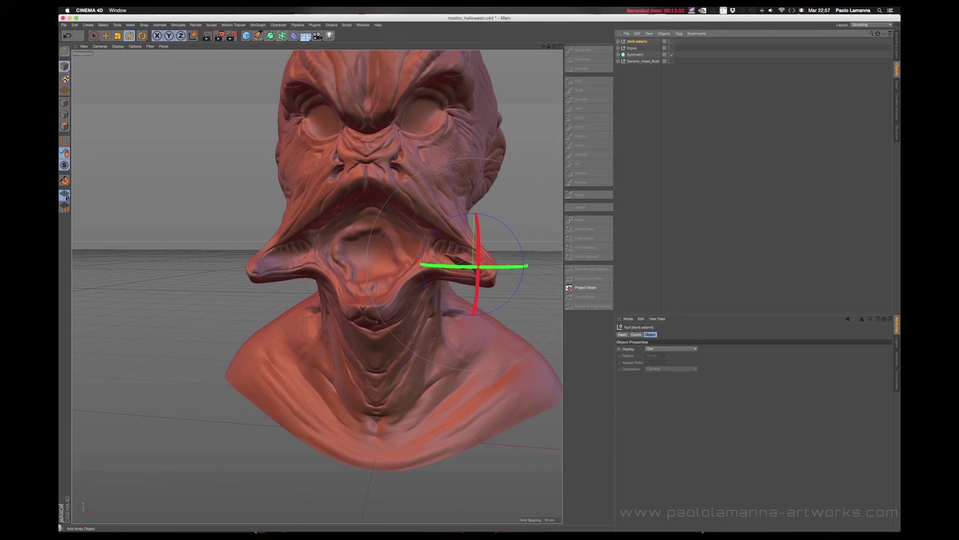
left_click(357, 68, "alt")
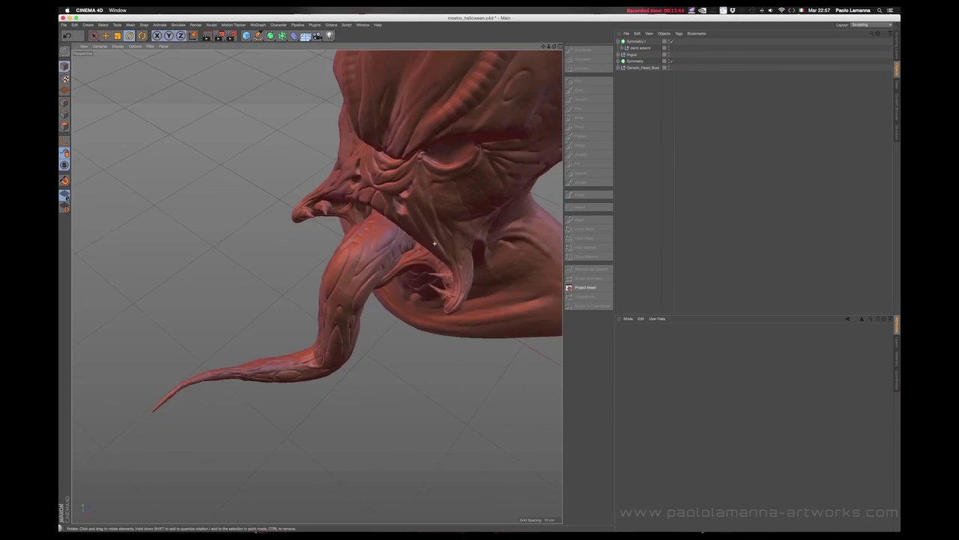
mouse_move(337, 269)
left_mouse_down("alt")
mouse_move(456, 247)
mouse_move(360, 255)
mouse_move(435, 271)
left_mouse_up("alt")
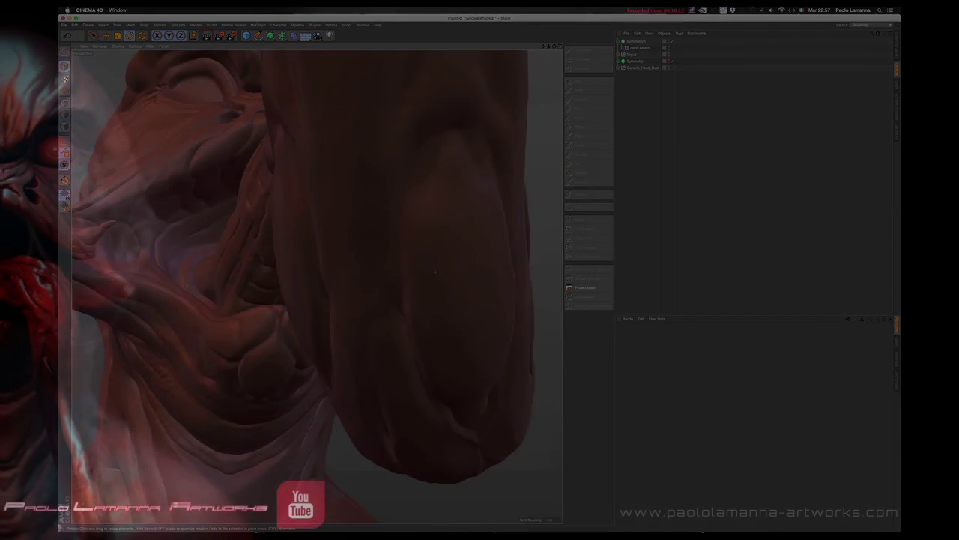